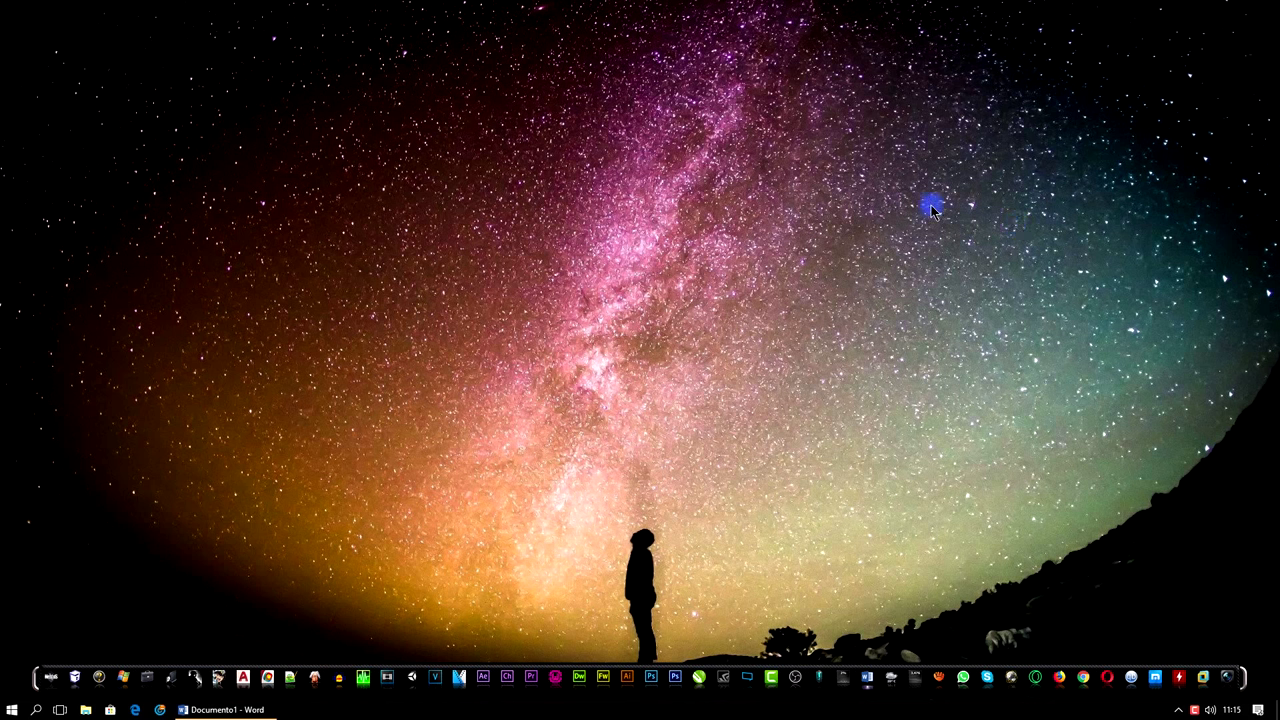
# Restore the Documento1 Word window from the taskbar
pyautogui.click(252, 710)
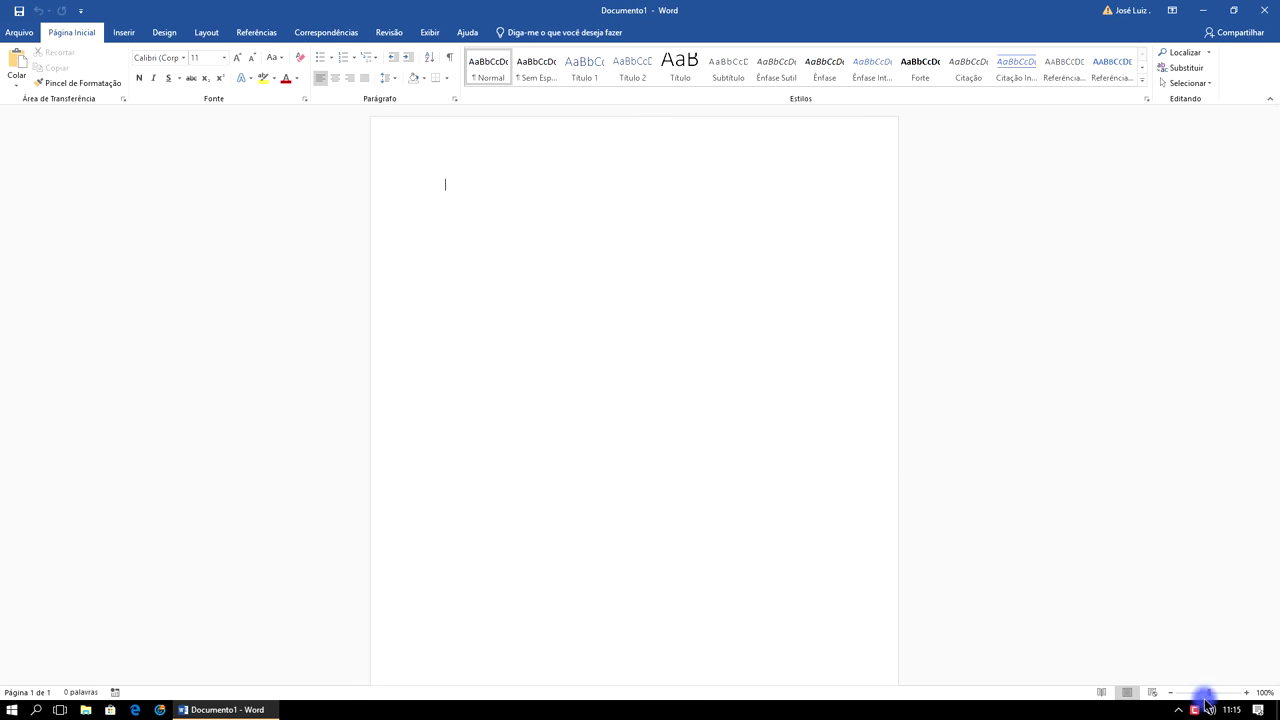
# Zoom out and switch the page to Paisagem (landscape) orientation
pyautogui.moveTo(1208, 692)
pyautogui.mouseDown()
pyautogui.moveTo(1194, 693)
pyautogui.moveTo(1229, 697)
pyautogui.moveTo(1197, 695)
pyautogui.mouseUp()
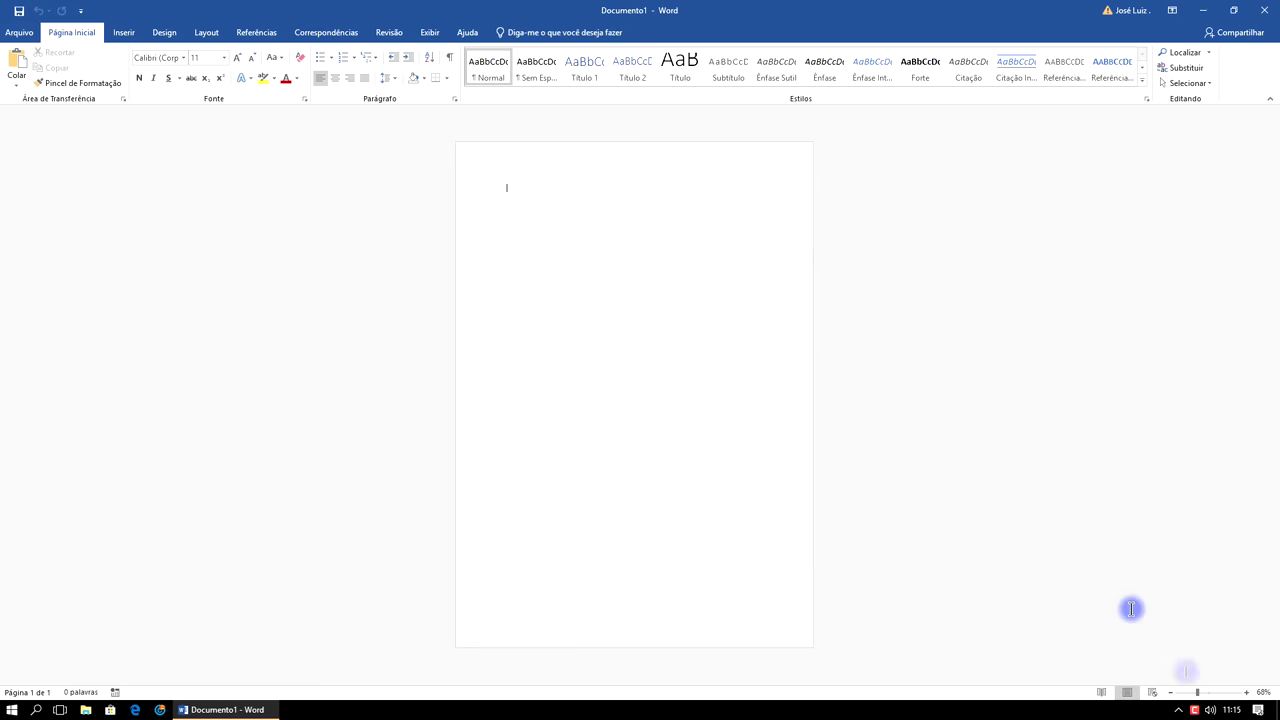
pyautogui.click(208, 33)
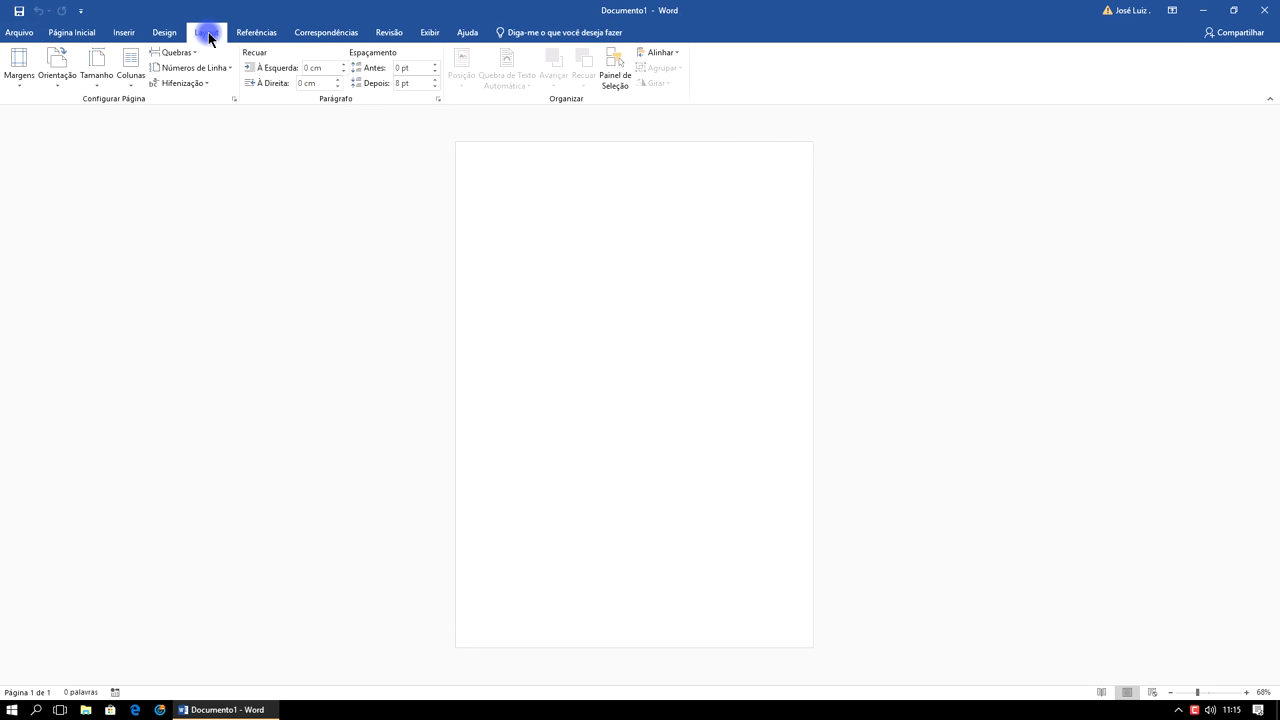
pyautogui.click(60, 74)
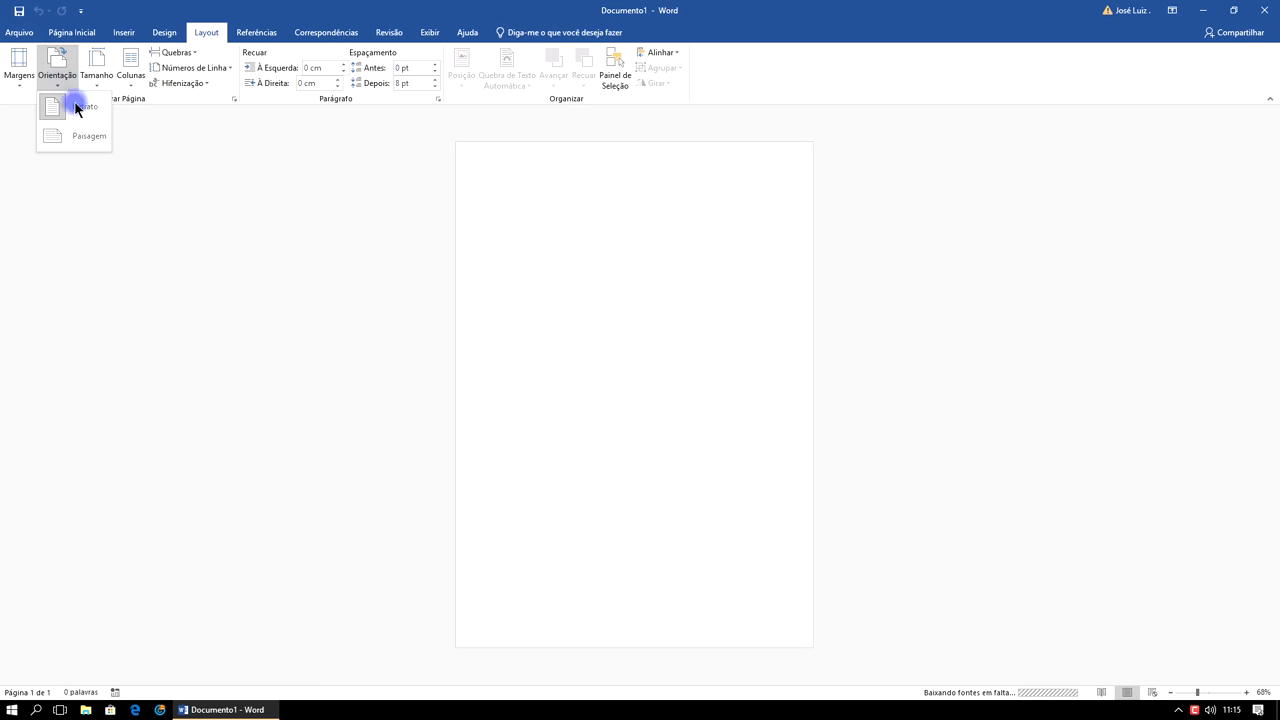
pyautogui.click(91, 137)
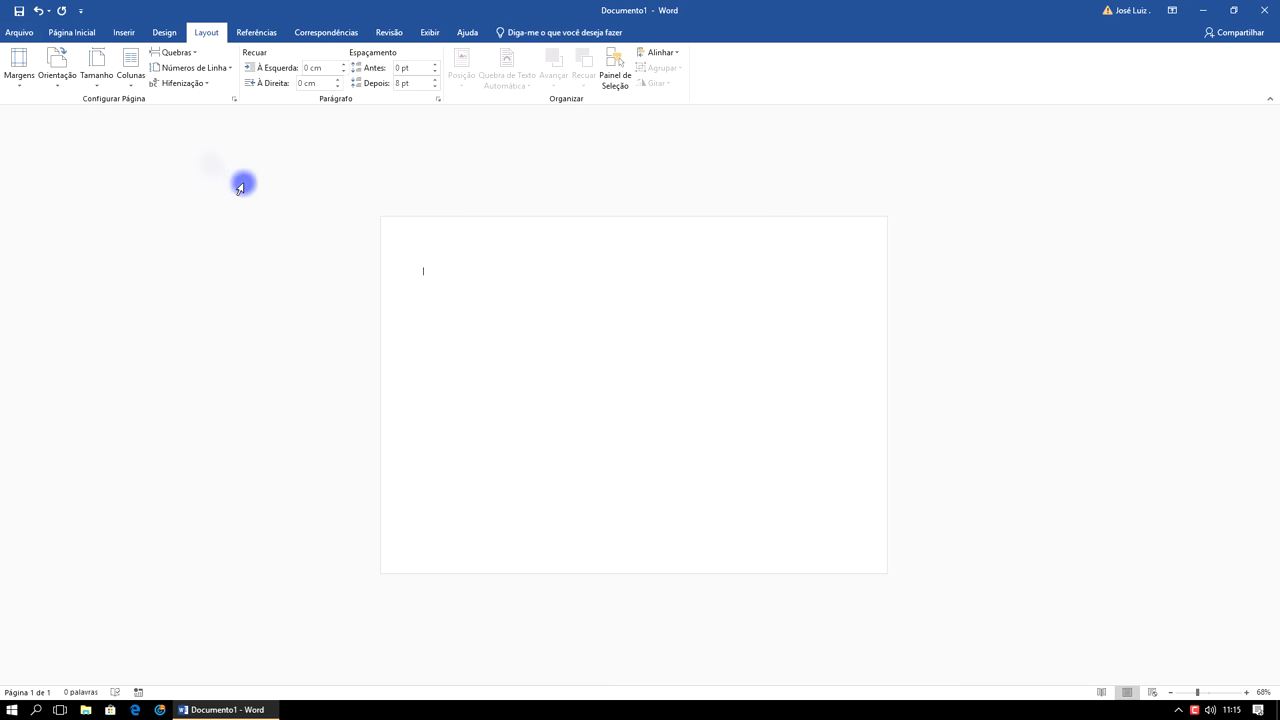
pyautogui.click(71, 32)
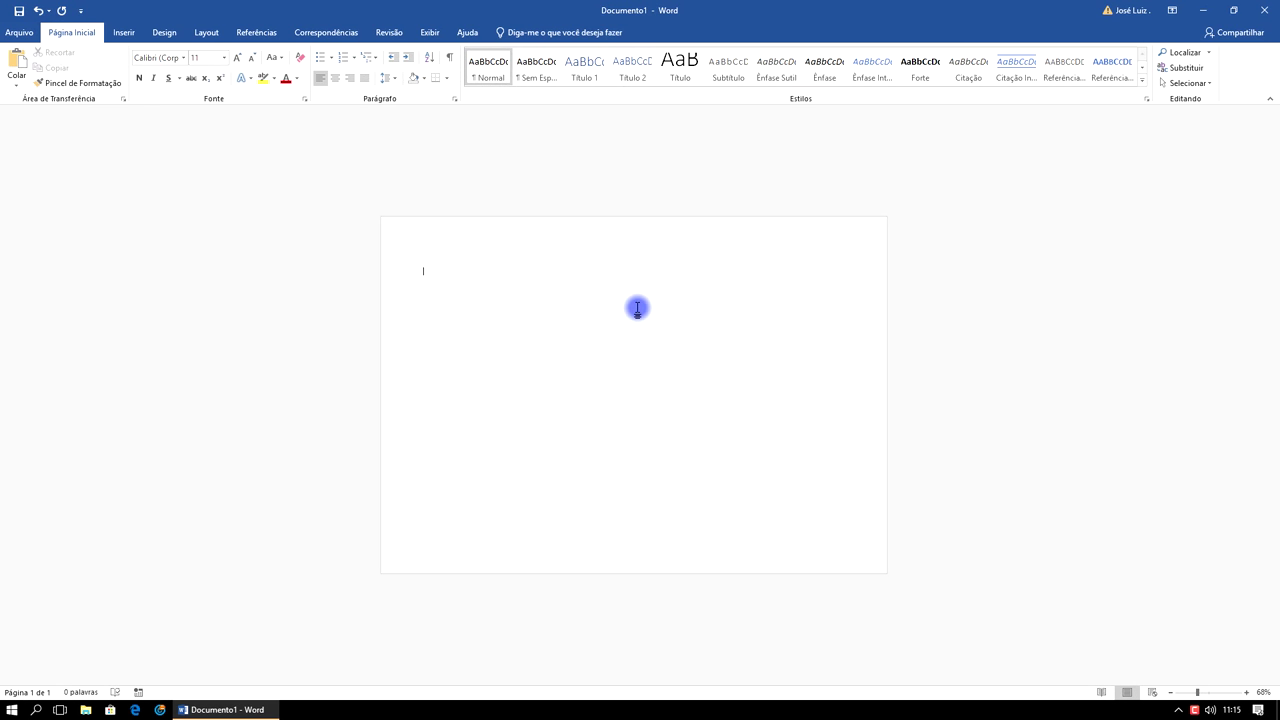
# Type the title 'Promoção Celular TLY200' and set it to 48 point
pyautogui.write('Promo')
pyautogui.write('ção Celular TLY200')
pyautogui.hotkey('ctrl', 'a')
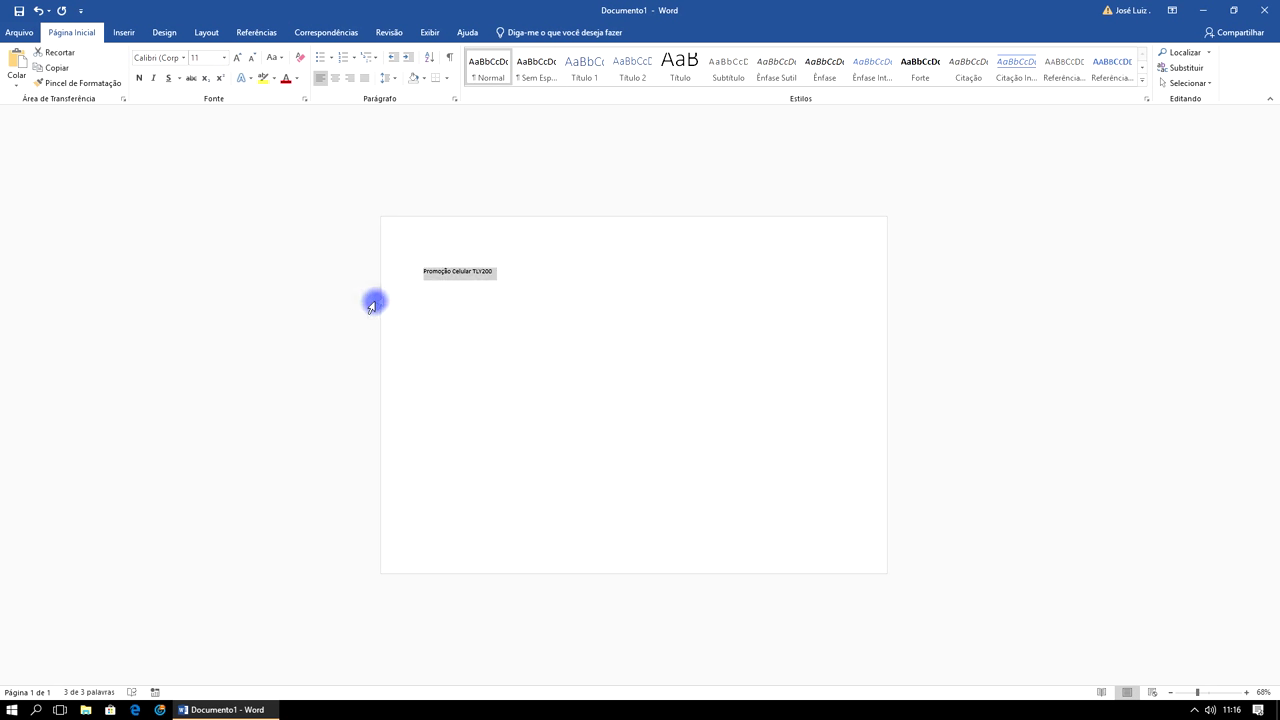
pyautogui.click(224, 57)
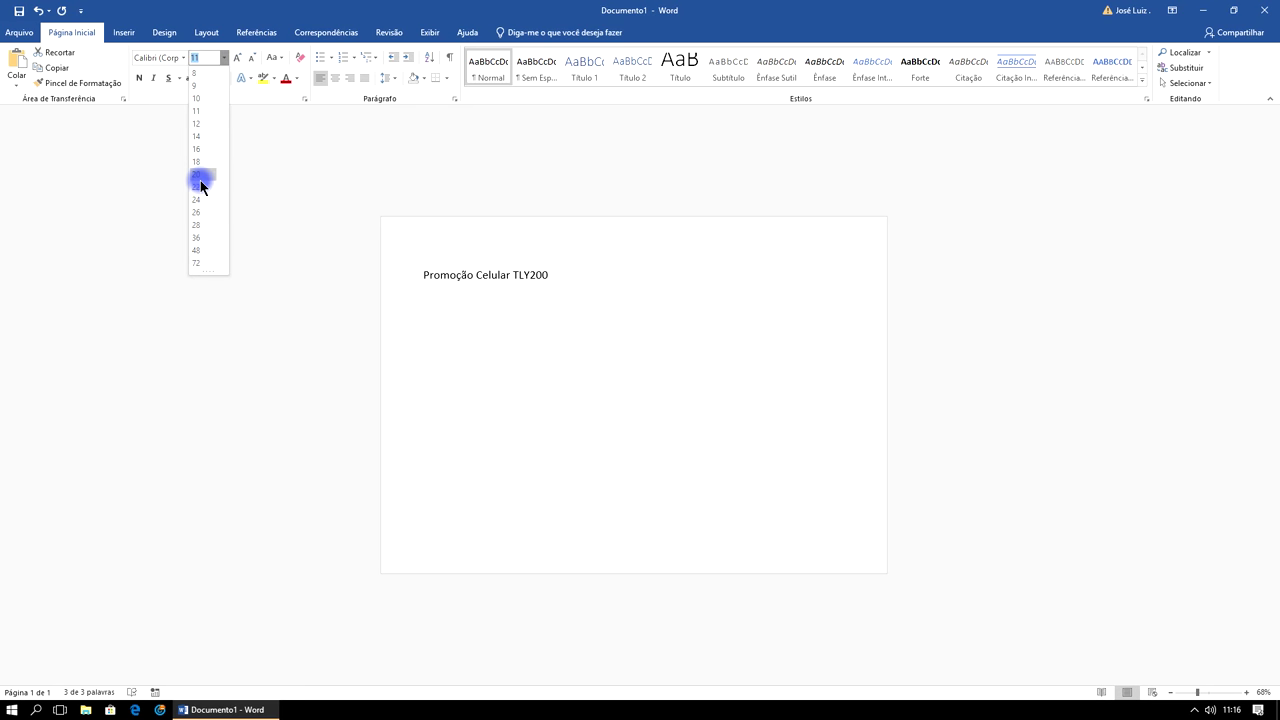
pyautogui.click(199, 252)
# Add 'de R$1,100 Por R$900,00' after TLY200
pyautogui.click(726, 290)
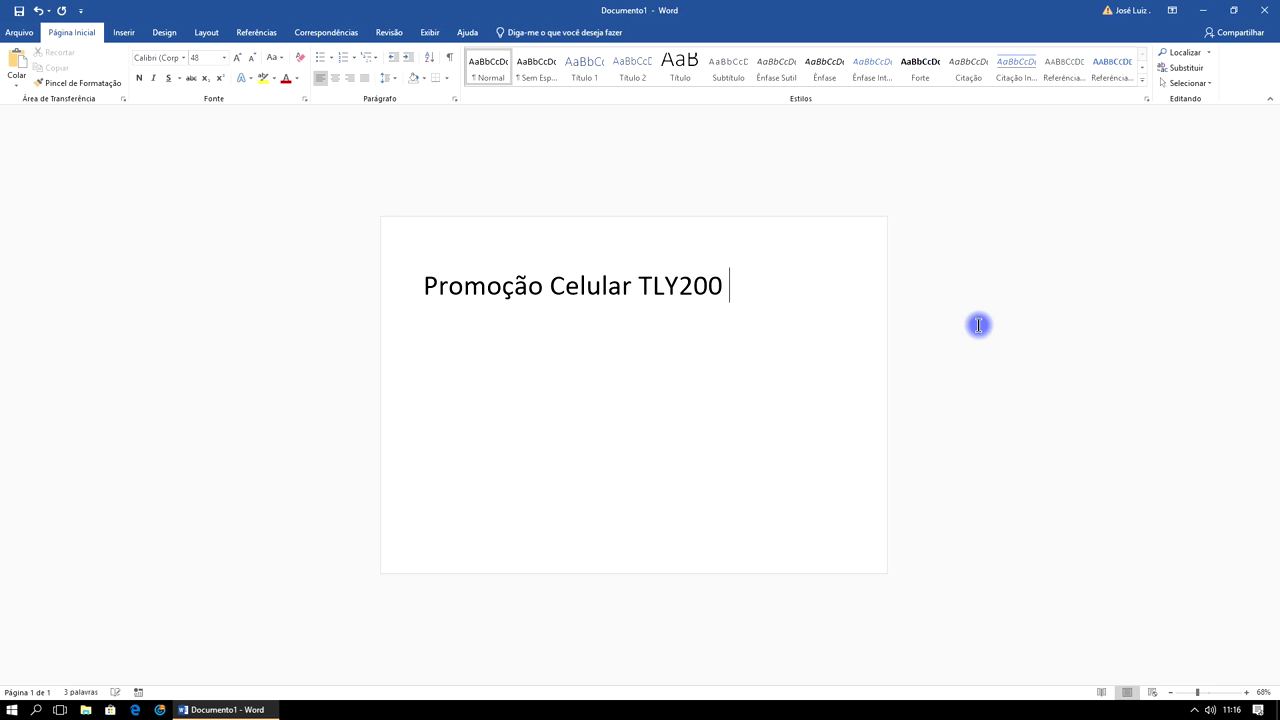
pyautogui.write('de R$')
pyautogui.write('1,')
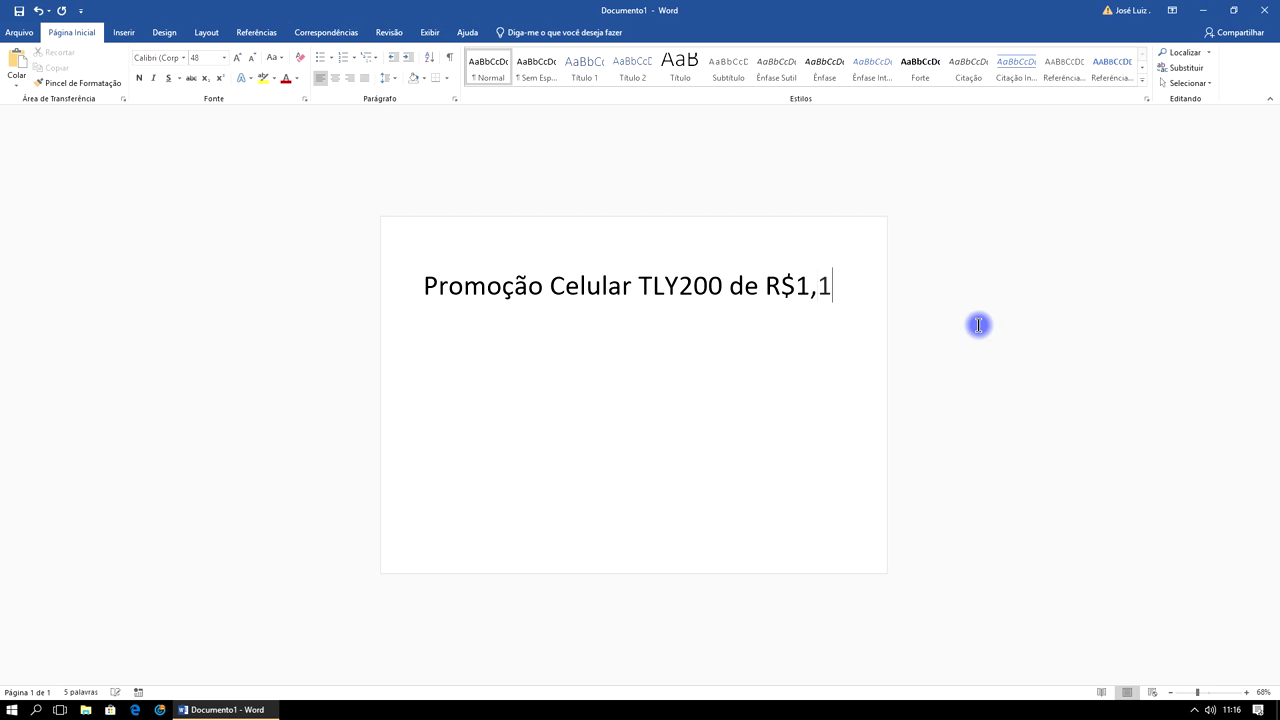
pyautogui.write('100 ')
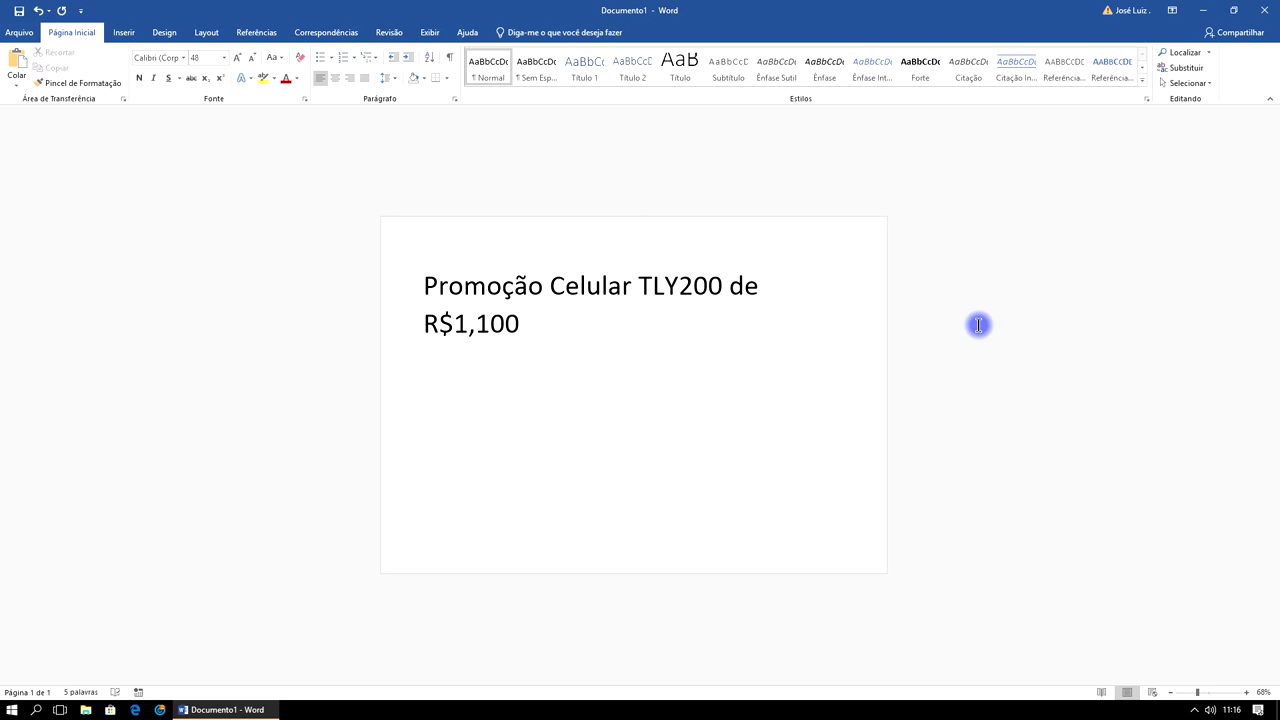
pyautogui.write('Por R')
pyautogui.write('$')
pyautogui.write('900')
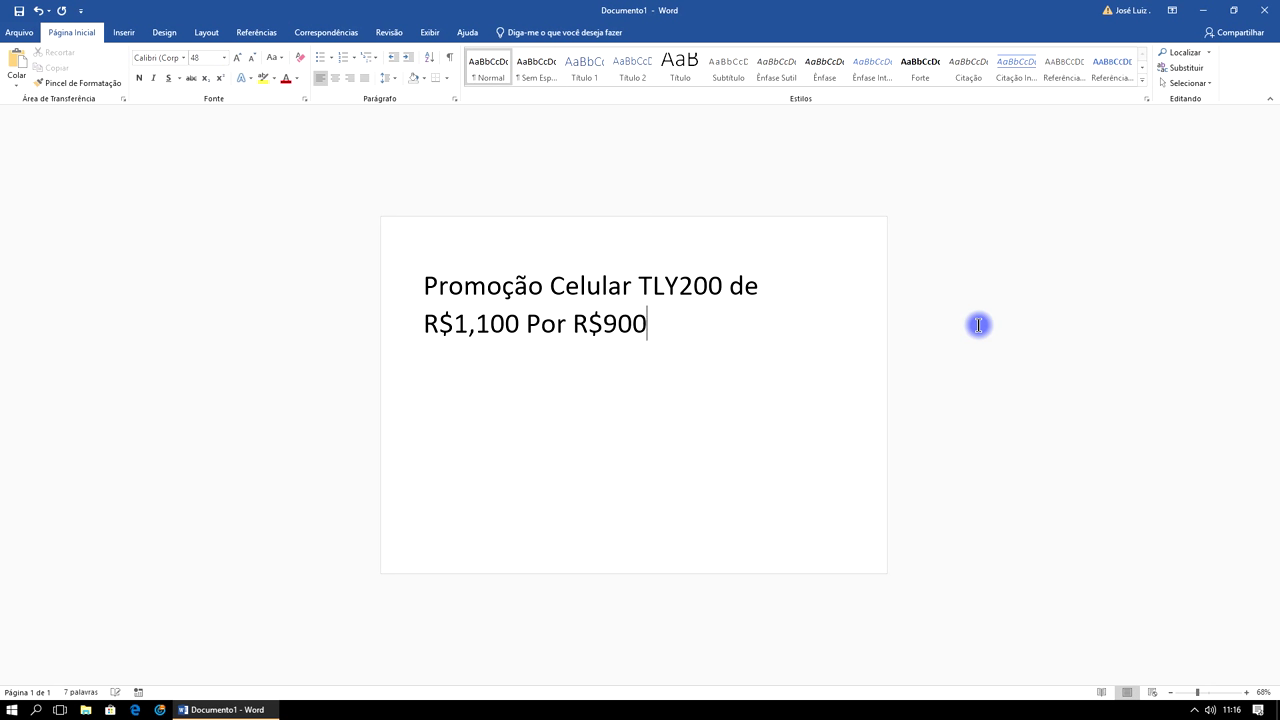
pyautogui.write(',00')
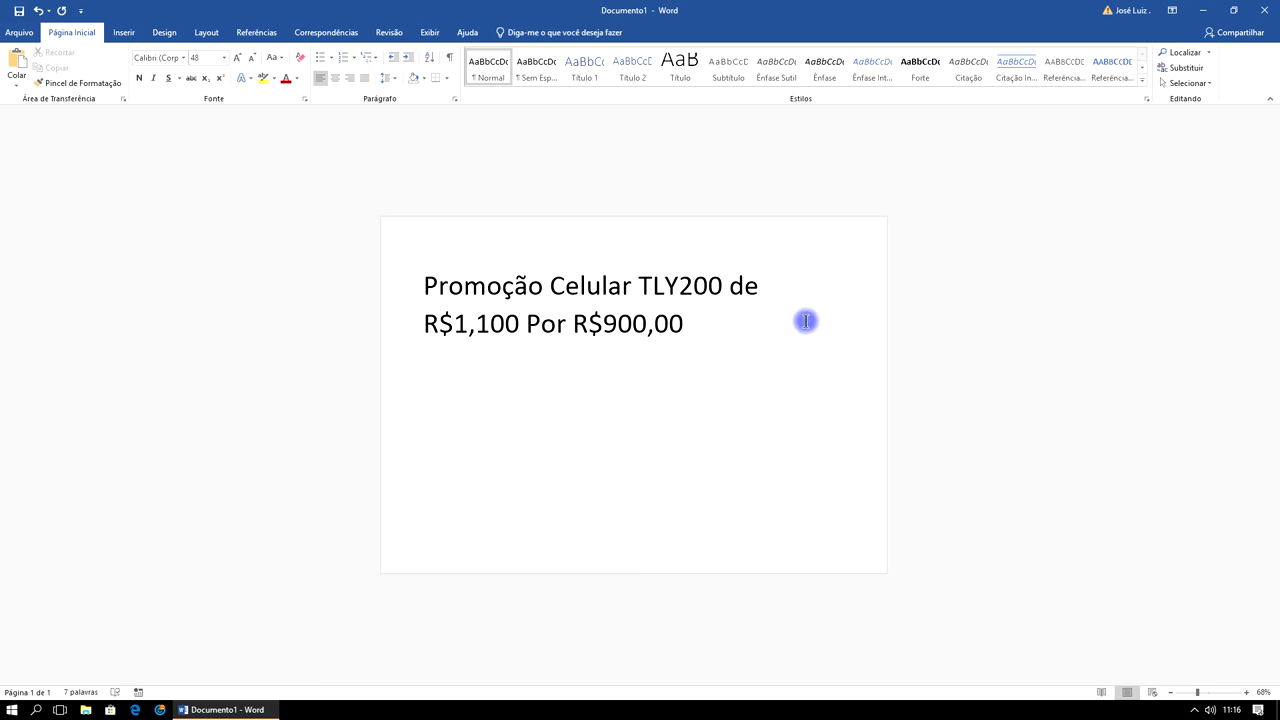
pyautogui.click(668, 324)
# Centre both lines of promo text and apply the Arial Black font
pyautogui.moveTo(695, 325); pyautogui.dragTo(423, 286)
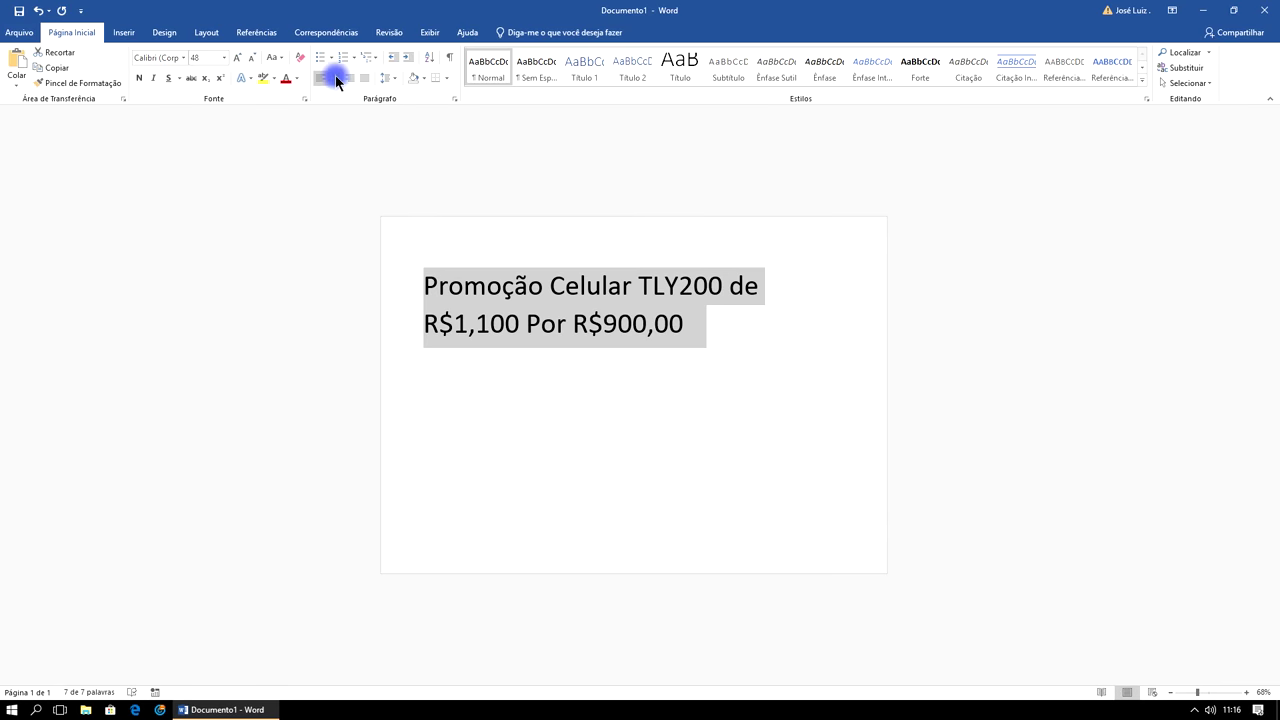
pyautogui.click(335, 78)
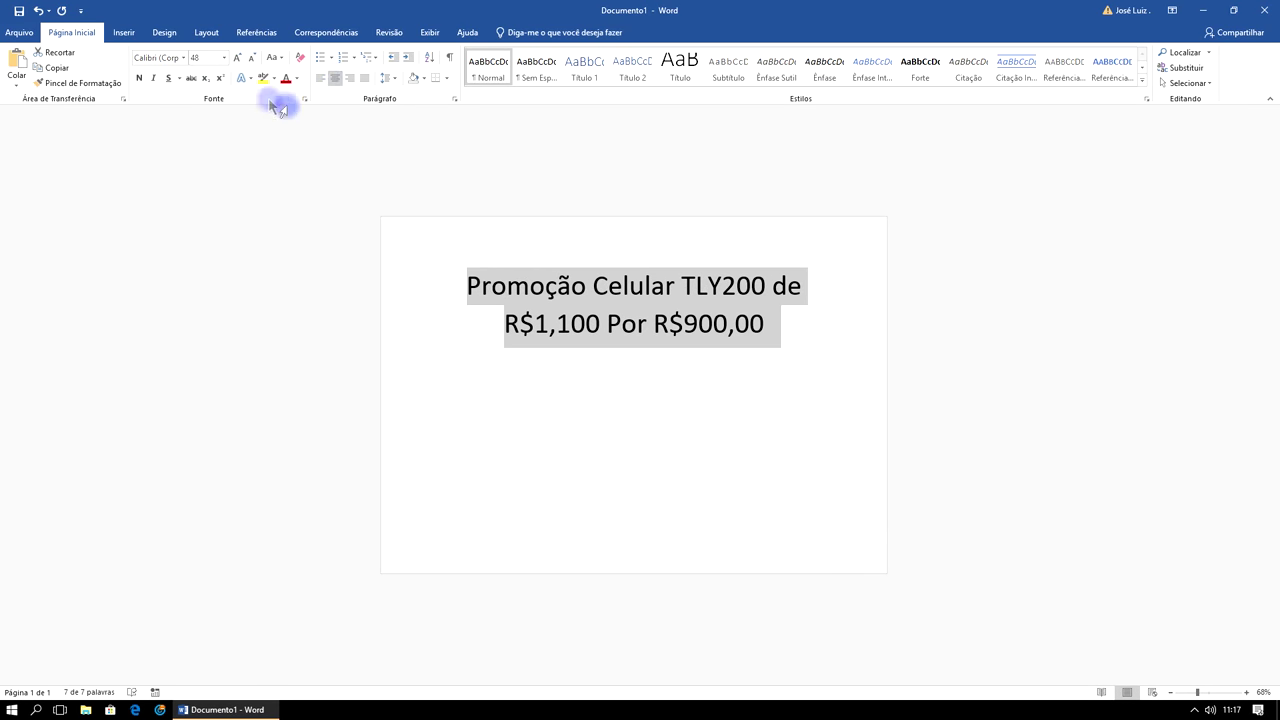
pyautogui.click(185, 60)
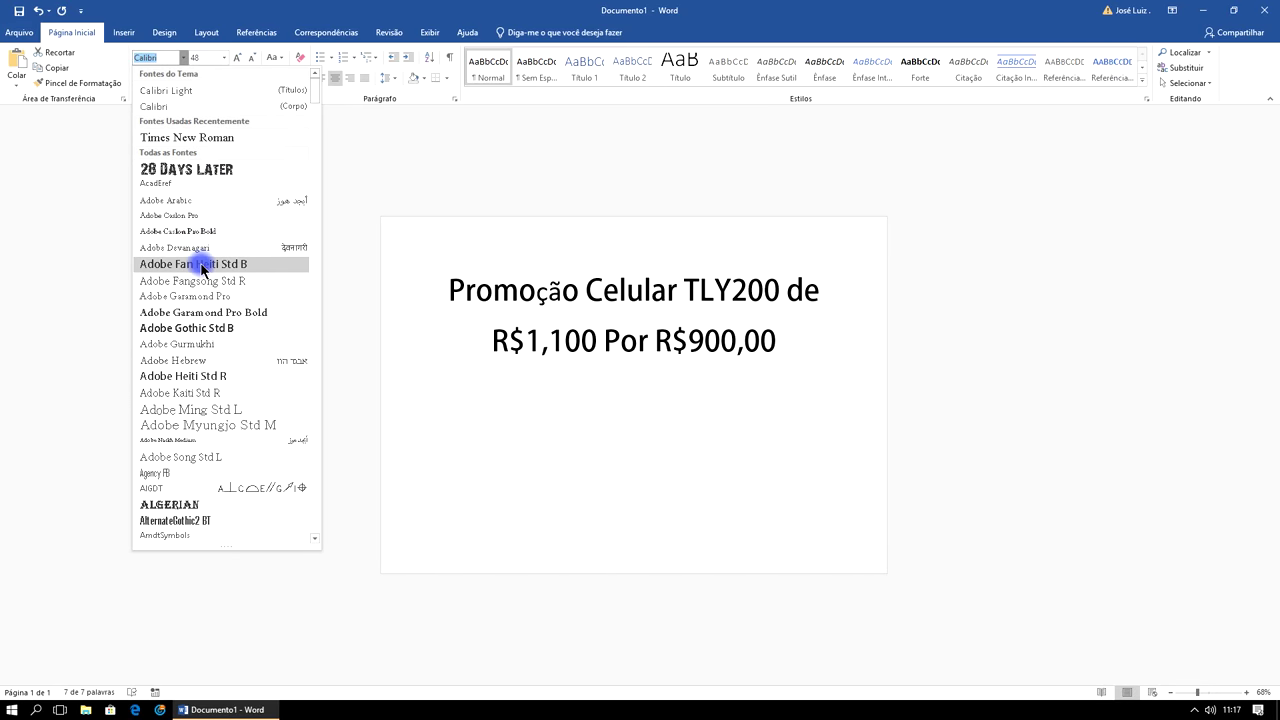
pyautogui.scroll(-2, 204, 393)
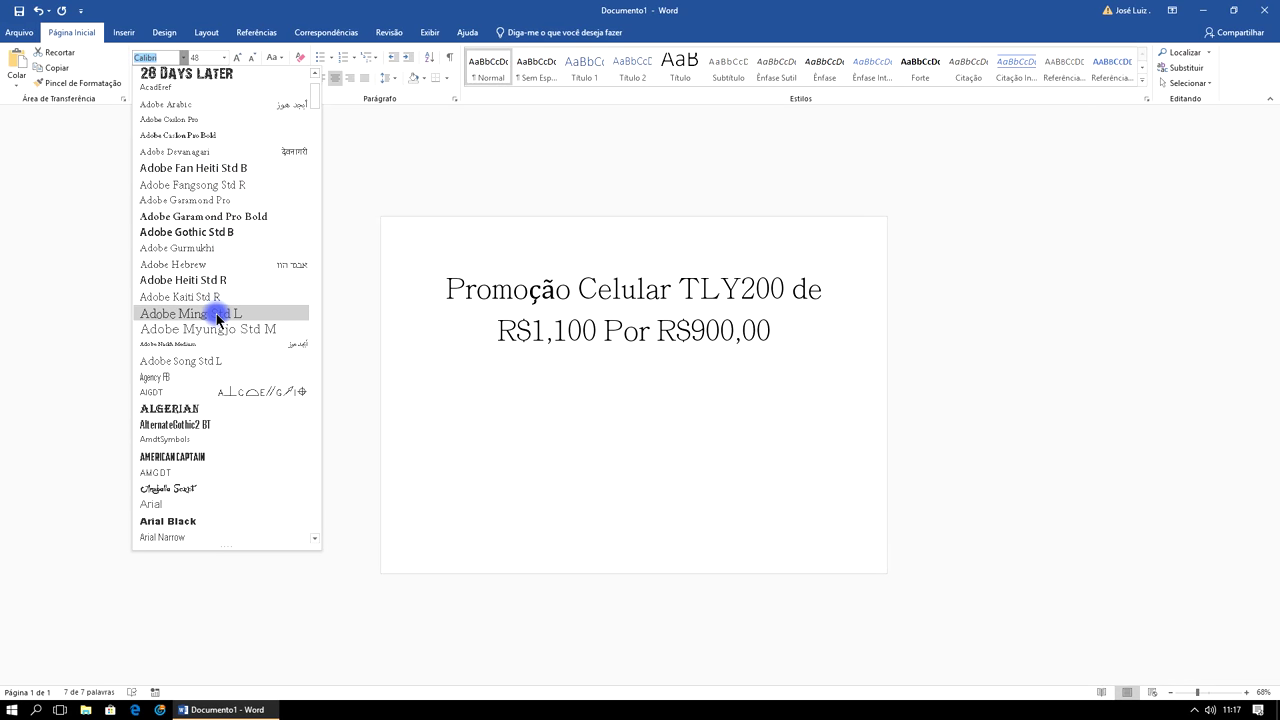
pyautogui.scroll(-2, 214, 305)
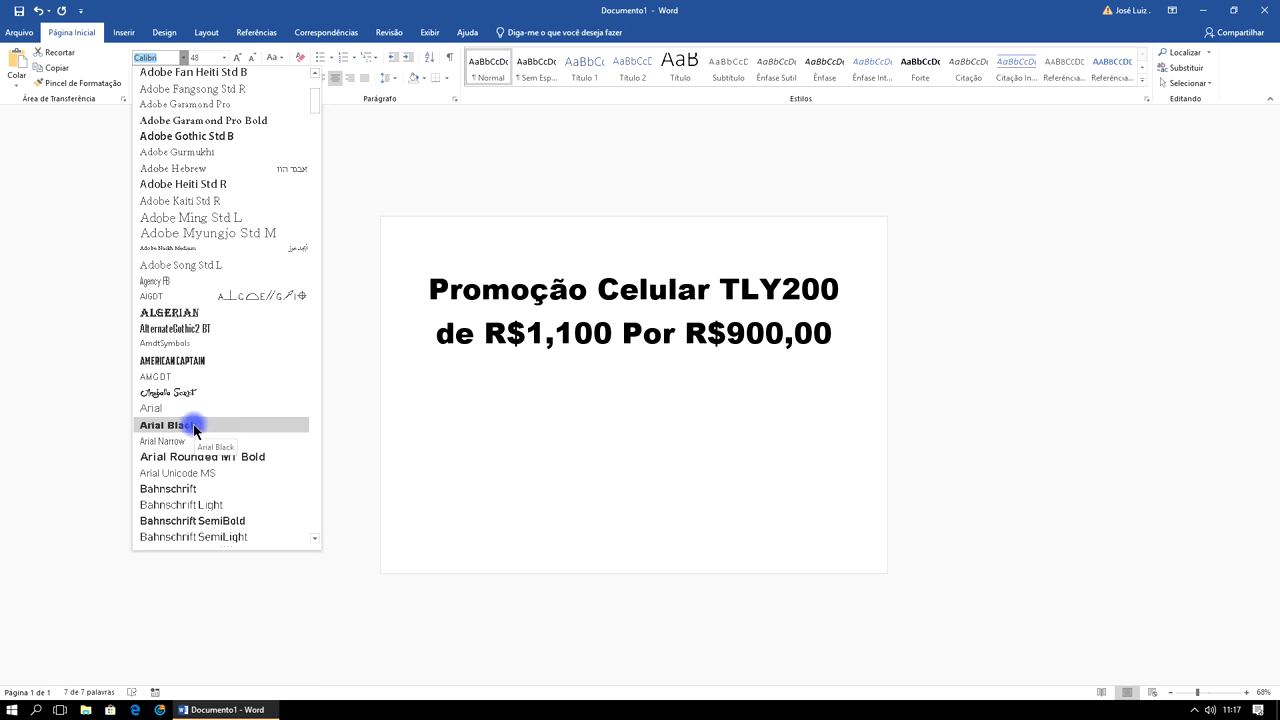
pyautogui.click(194, 426)
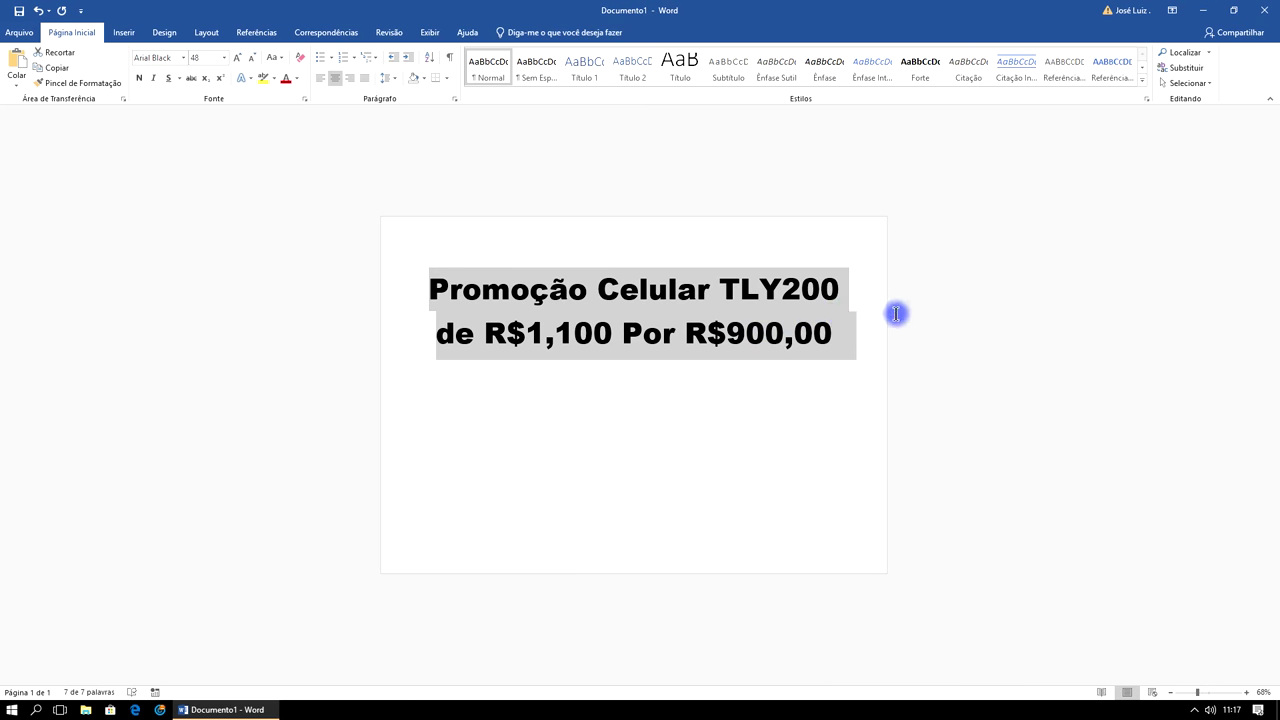
# Try font sizes 72, 48, 60 and 68, then settle the promo text at 65 point
pyautogui.click(237, 62)
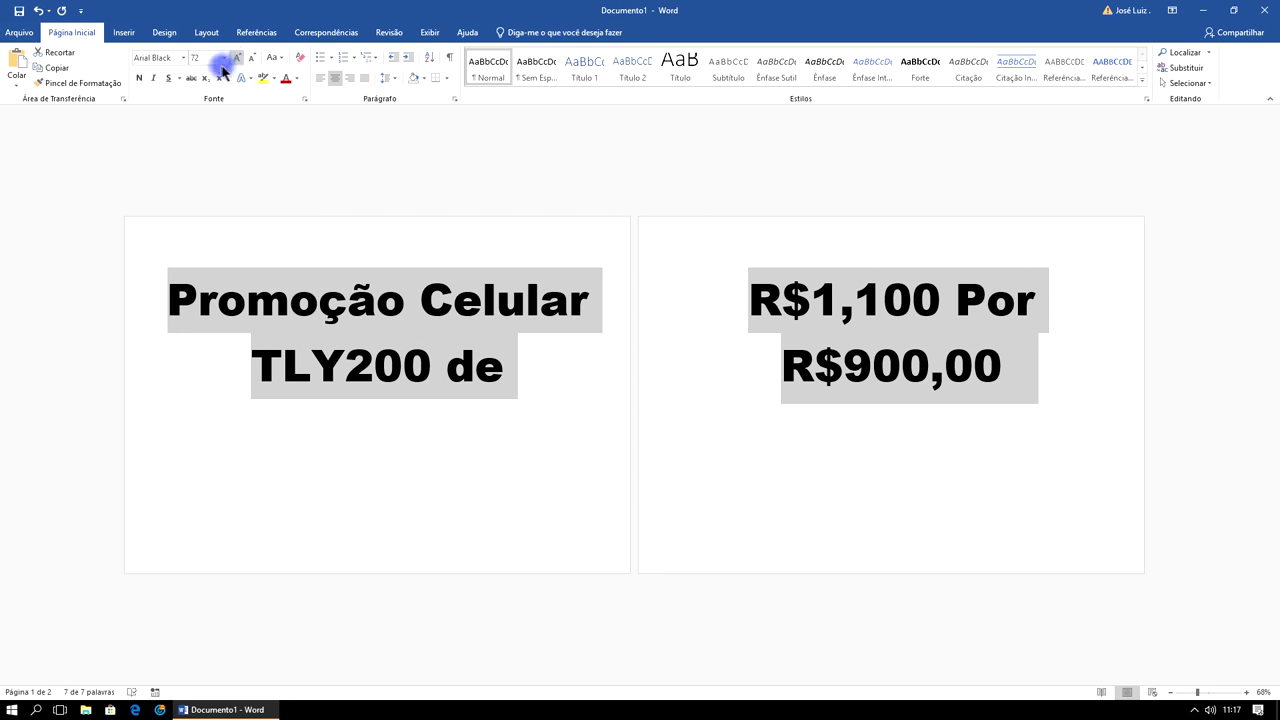
pyautogui.click(253, 60)
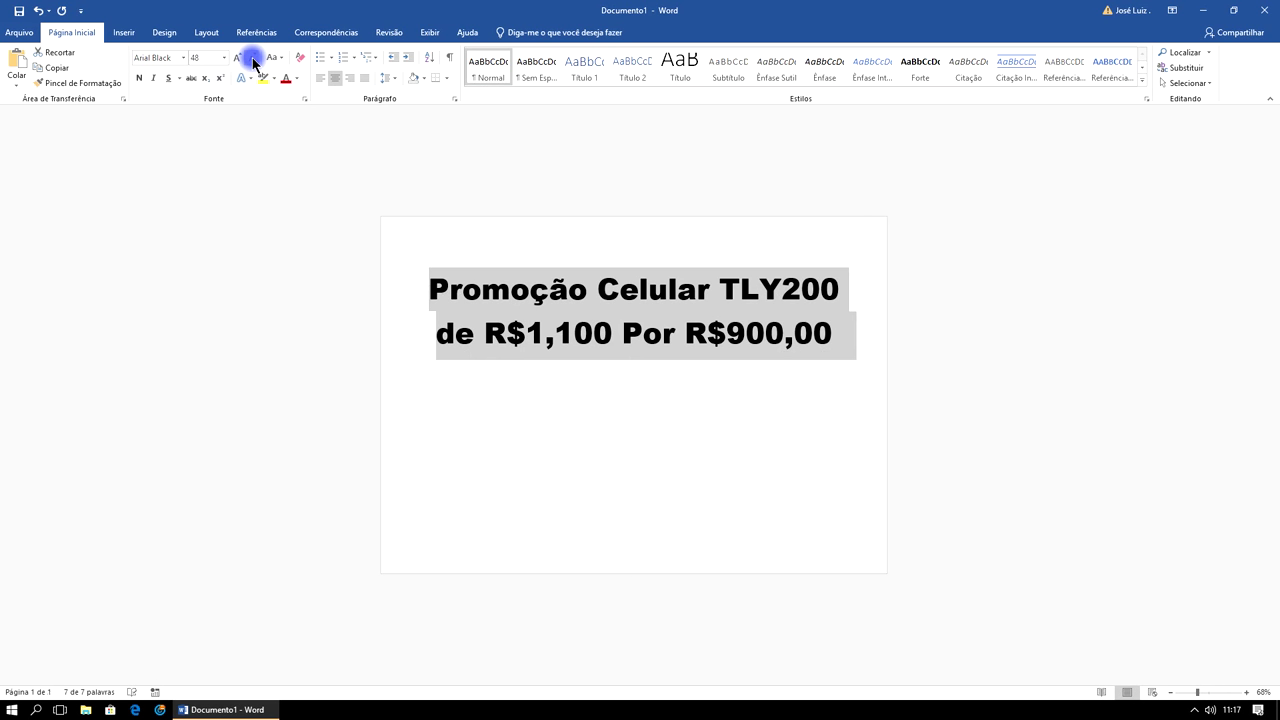
pyautogui.click(224, 58)
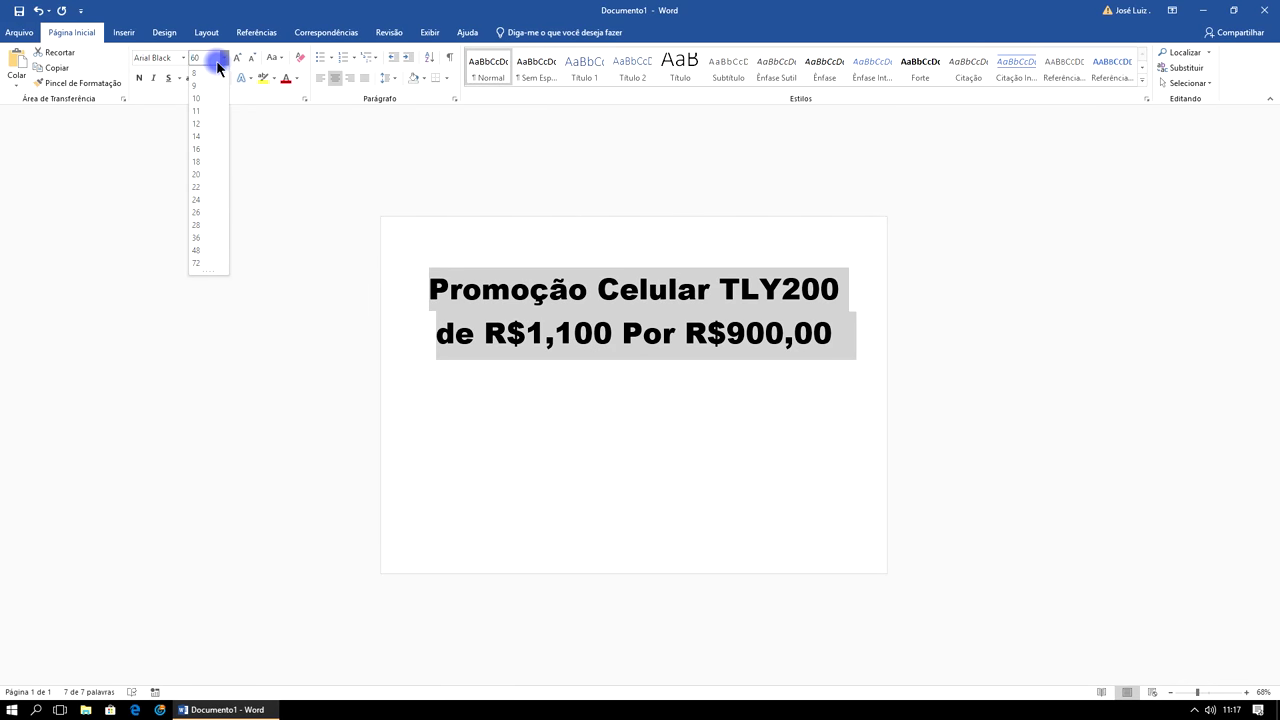
pyautogui.press('Return')
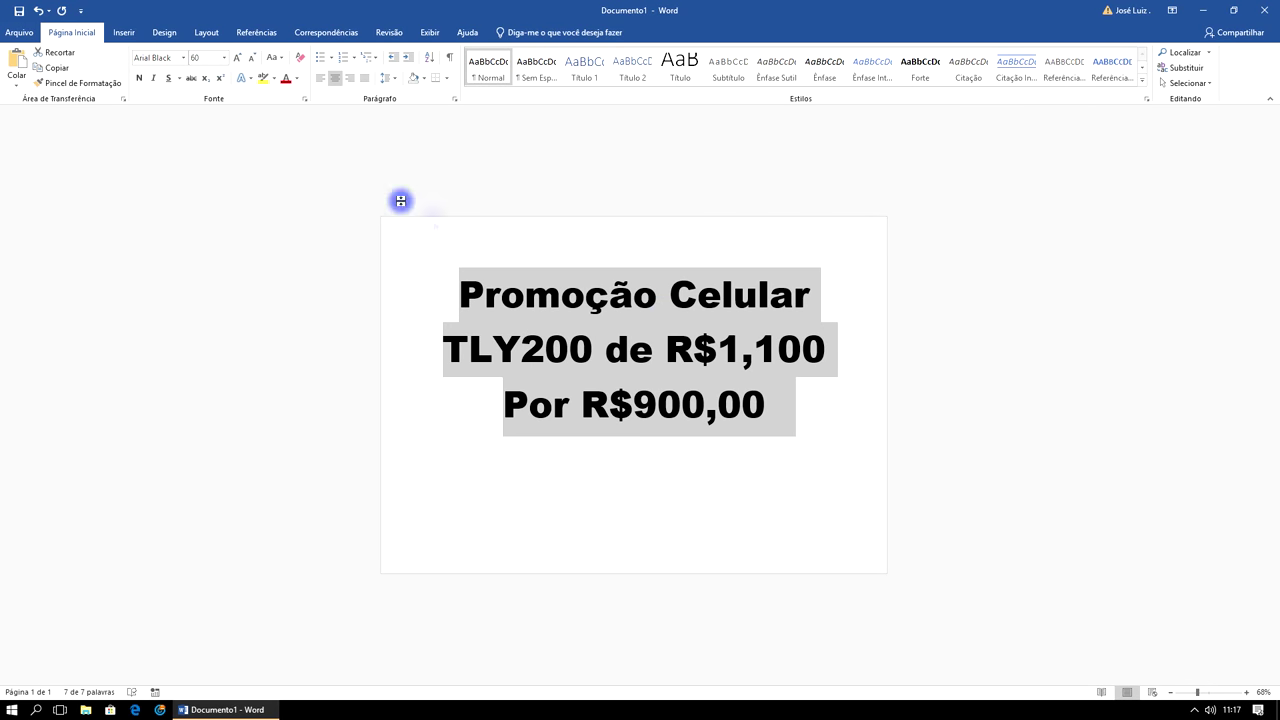
pyautogui.click(214, 59)
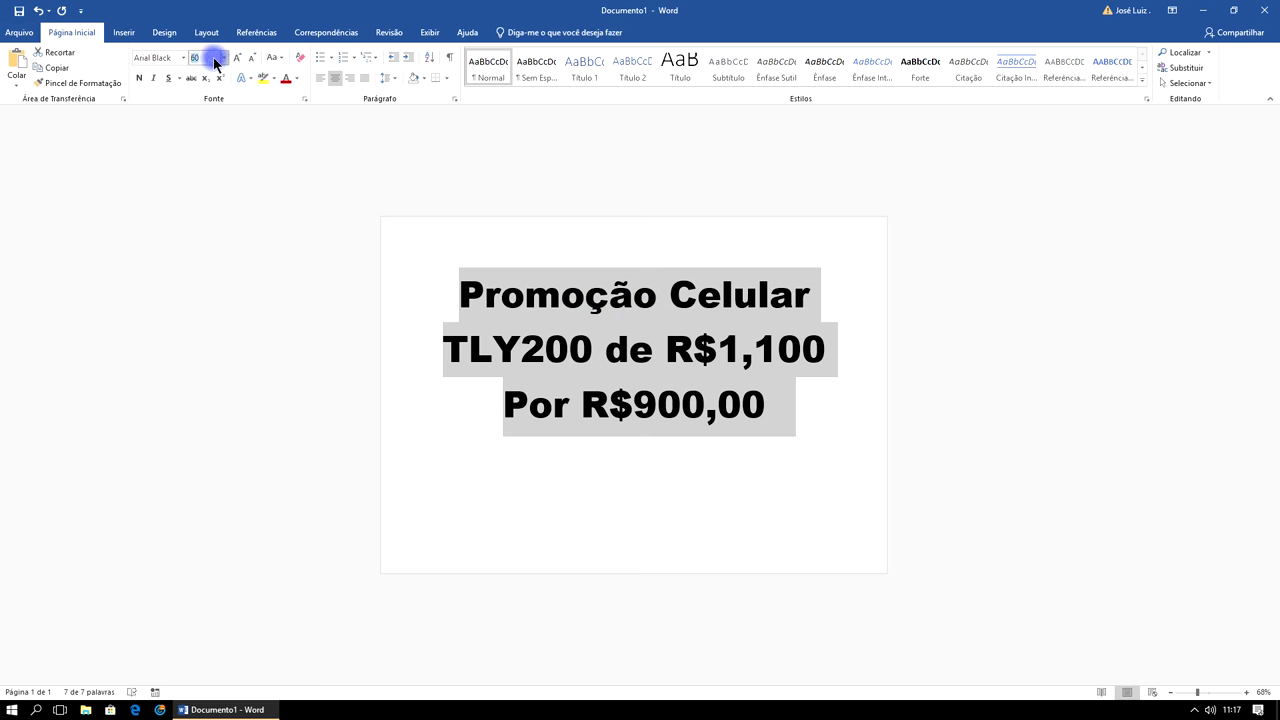
pyautogui.write('65')
pyautogui.press('Return')
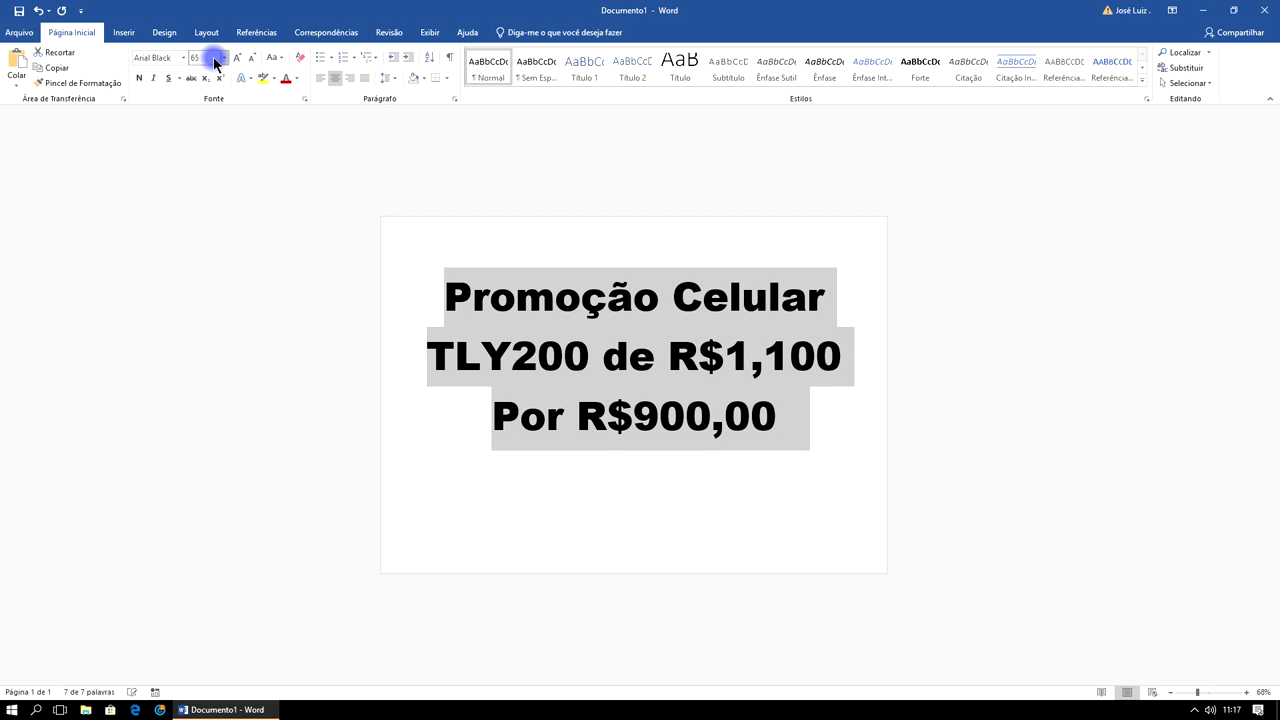
pyautogui.click(211, 59)
pyautogui.write('68')
pyautogui.press('Return')
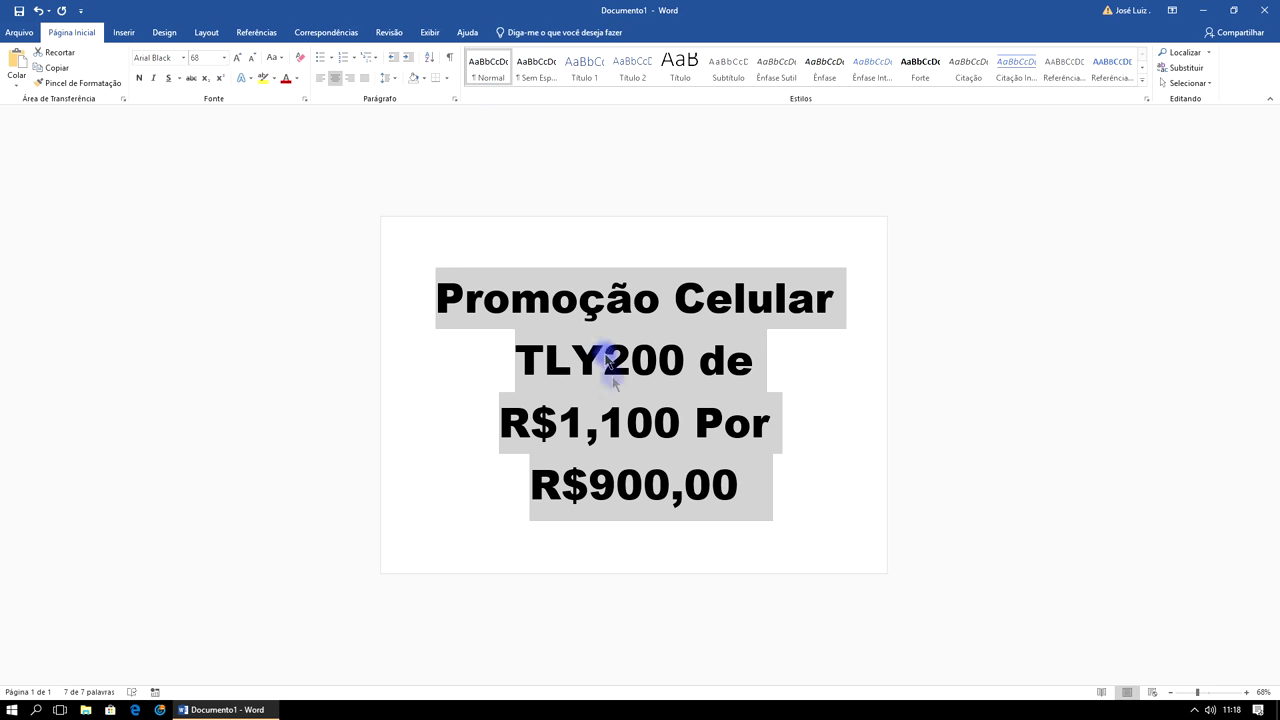
pyautogui.click(209, 57)
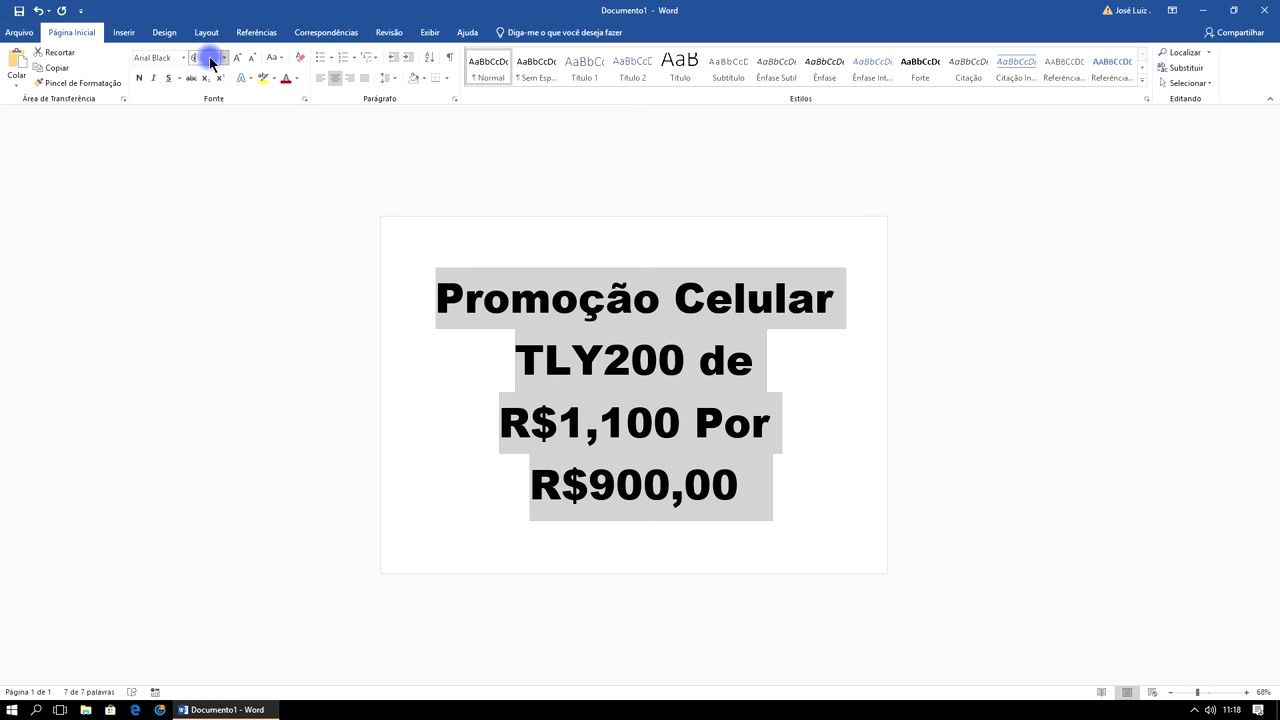
pyautogui.write('9')
pyautogui.write('65')
pyautogui.press('Return')
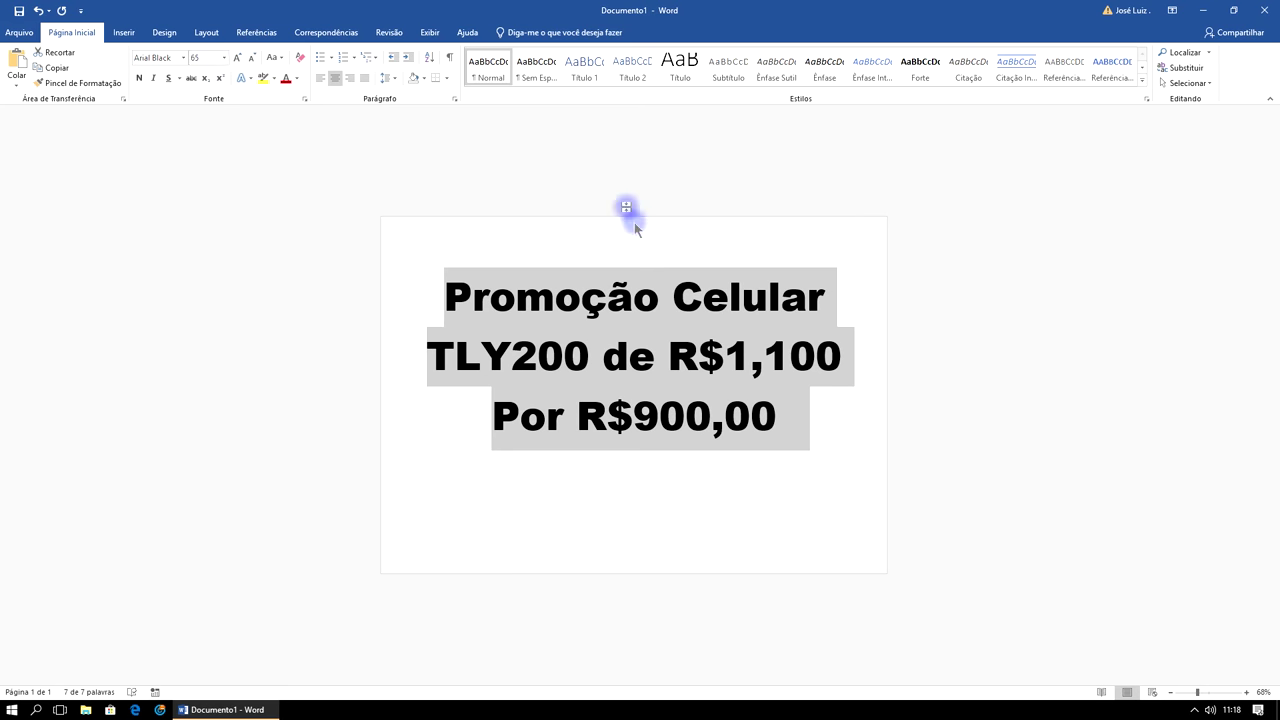
pyautogui.click(625, 203)
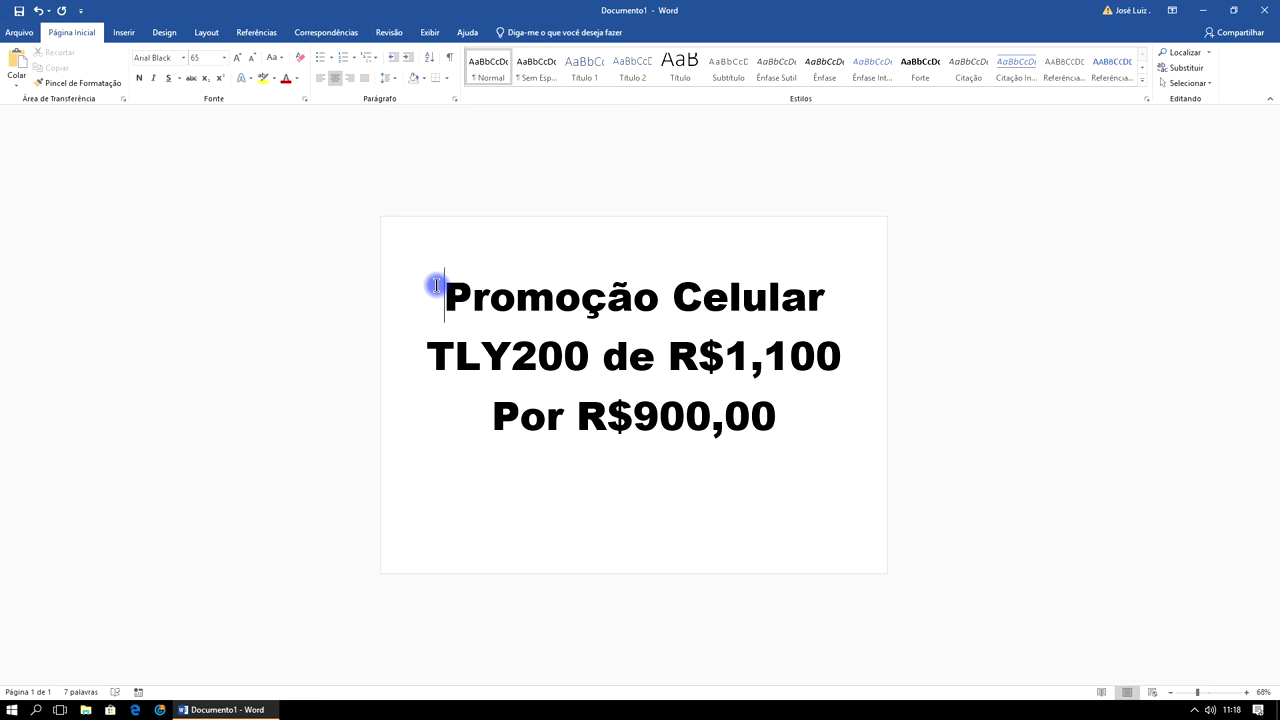
pyautogui.click(436, 285)
pyautogui.press('Return')
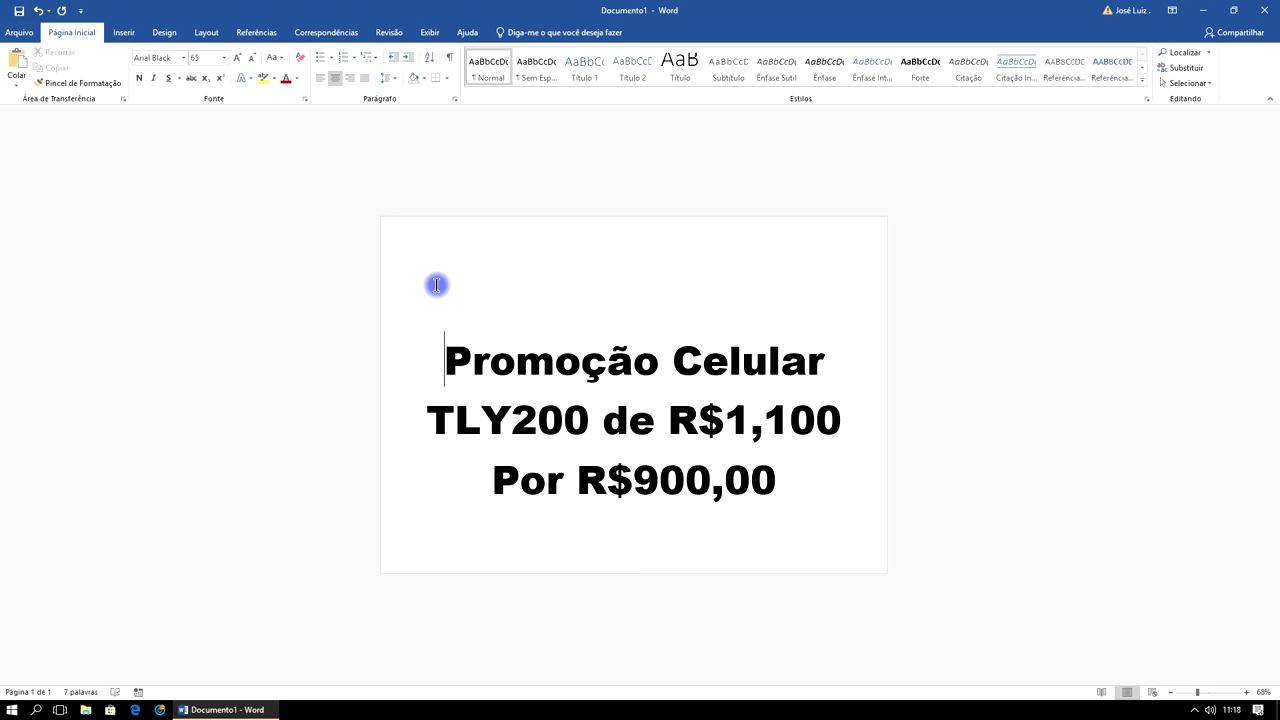
pyautogui.press('BackSpace')
pyautogui.press('Return')
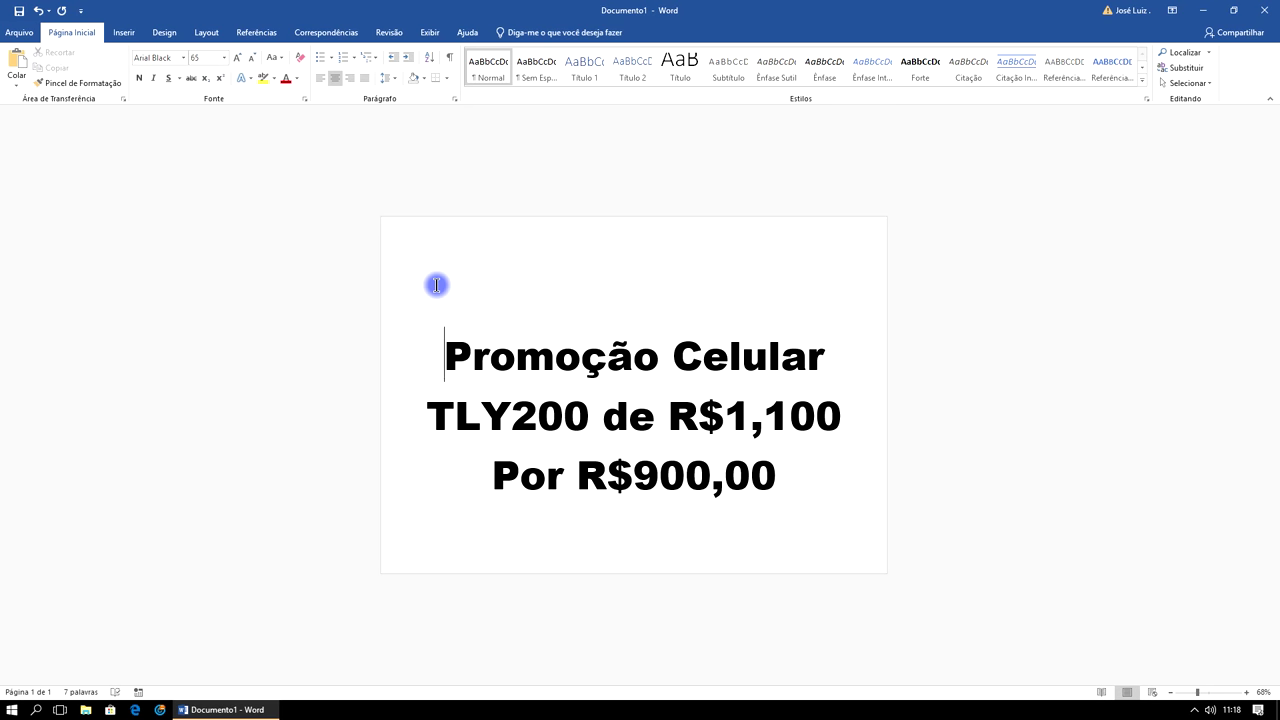
pyautogui.press('BackSpace')
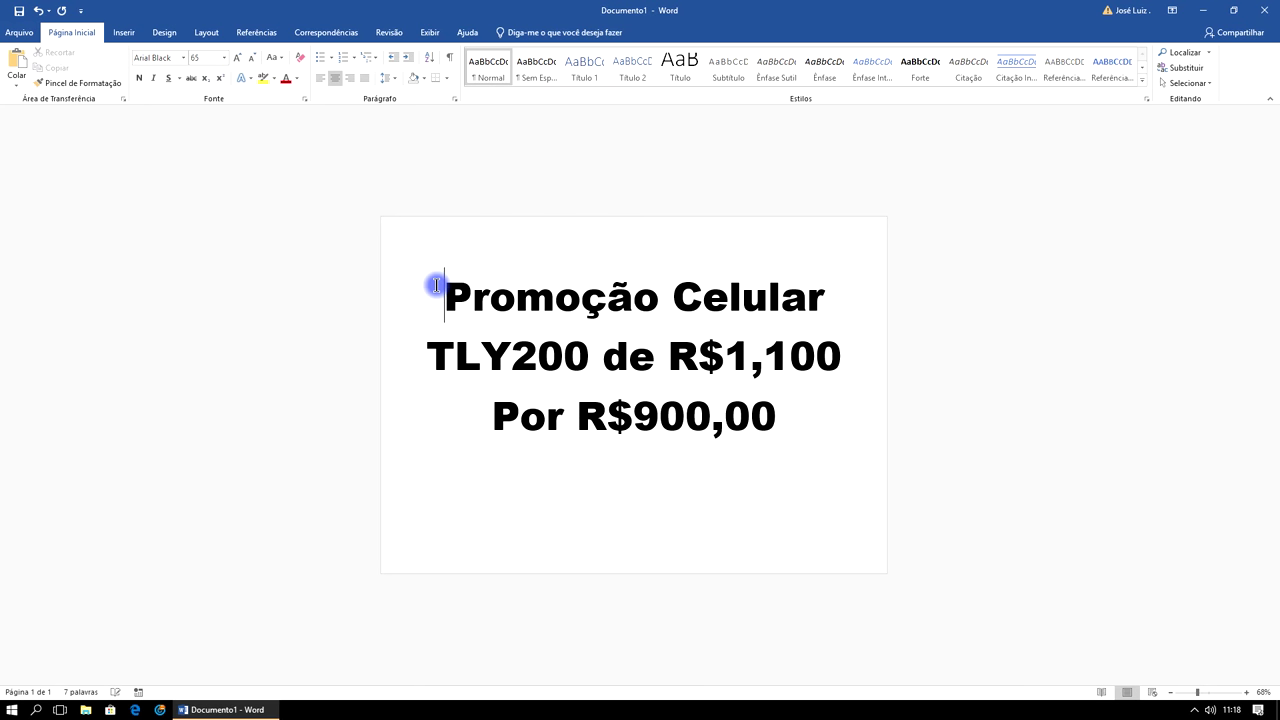
pyautogui.click(860, 420)
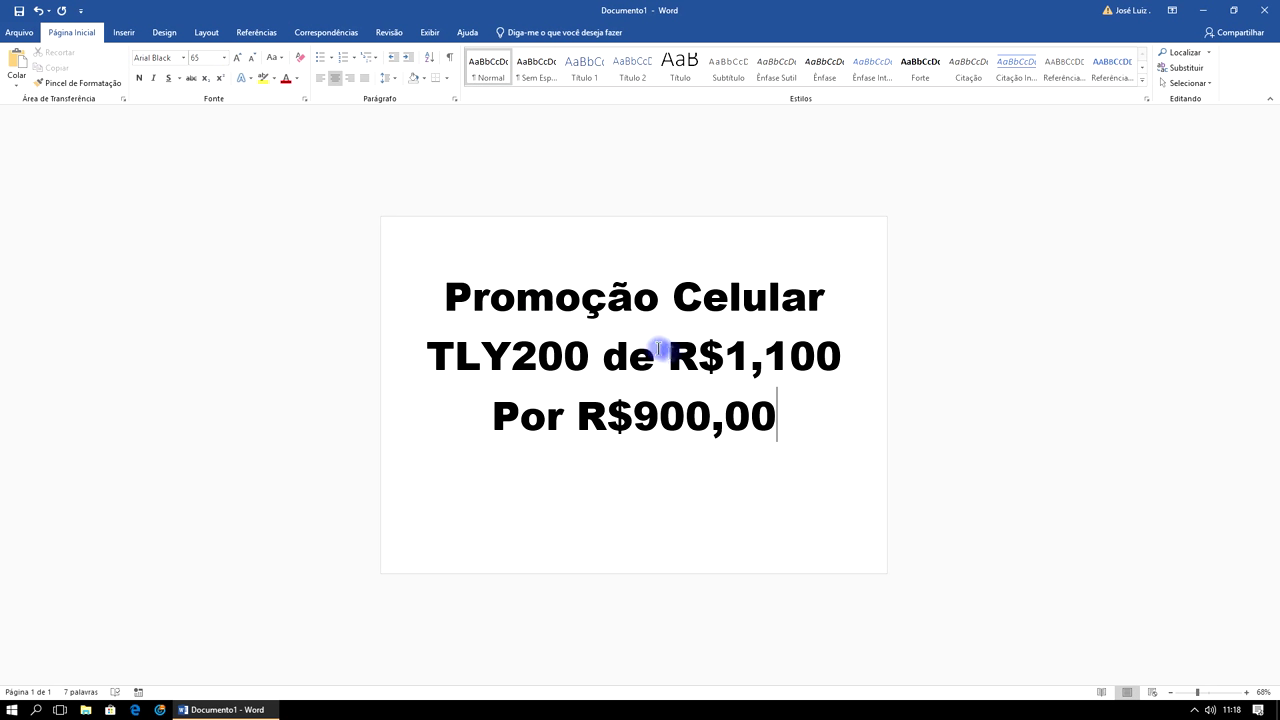
# Strike through the old price R$1,100 and colour it red
pyautogui.moveTo(675, 360); pyautogui.dragTo(822, 370)
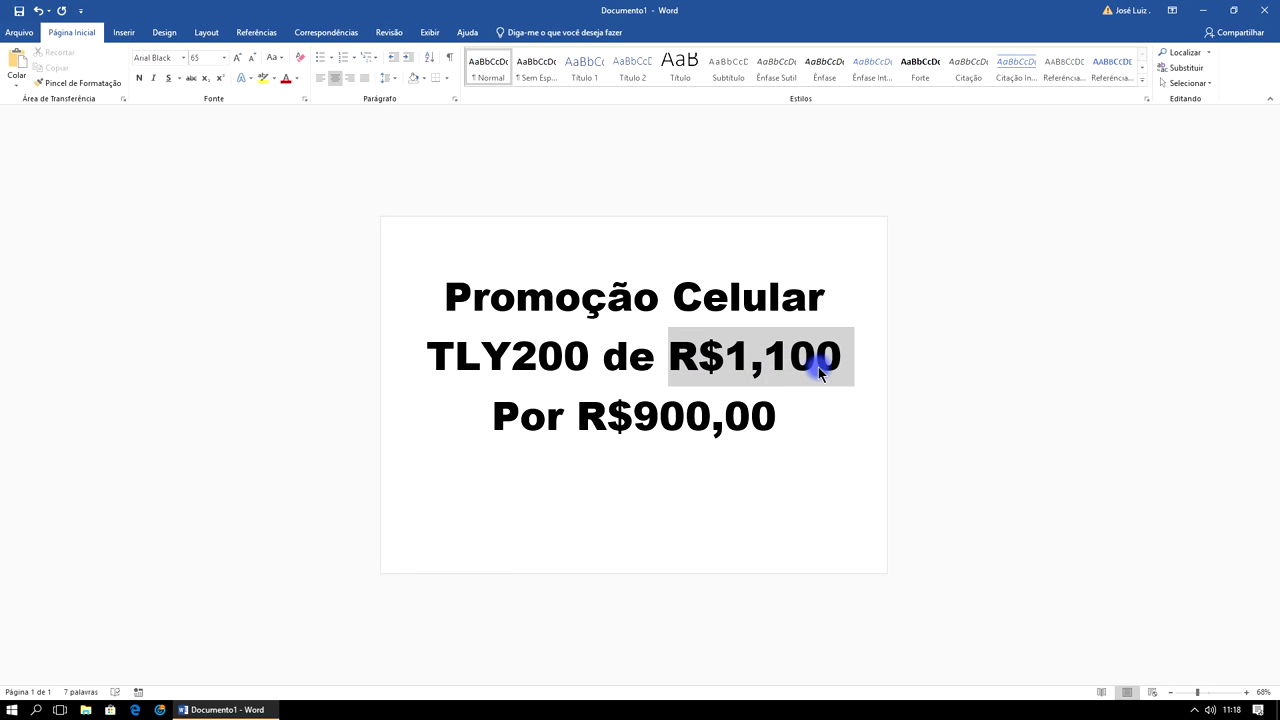
pyautogui.click(190, 78)
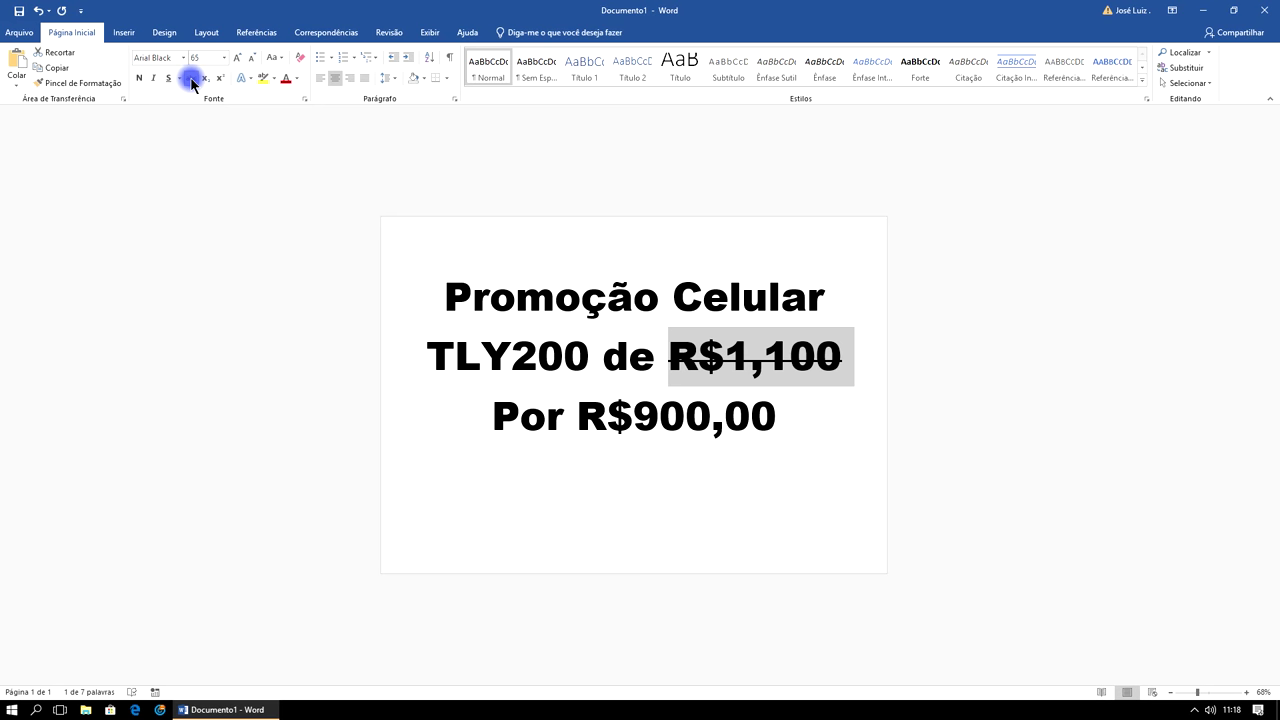
pyautogui.click(288, 80)
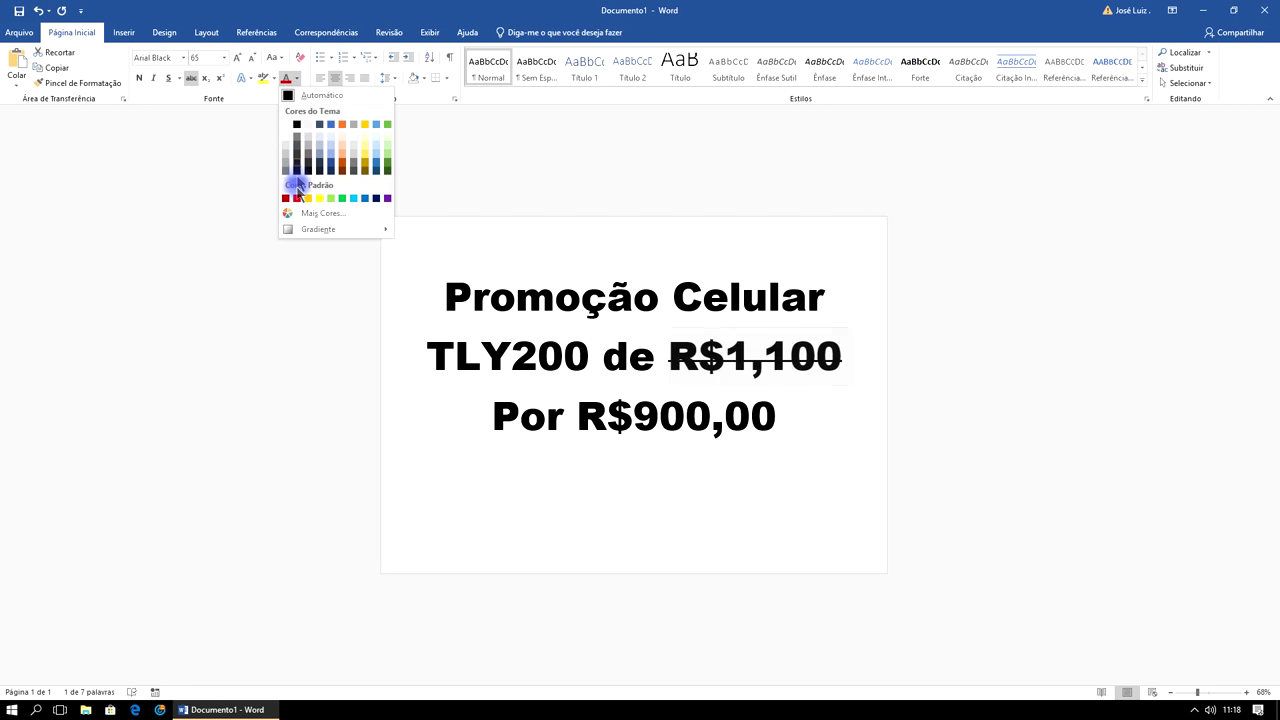
pyautogui.click(297, 199)
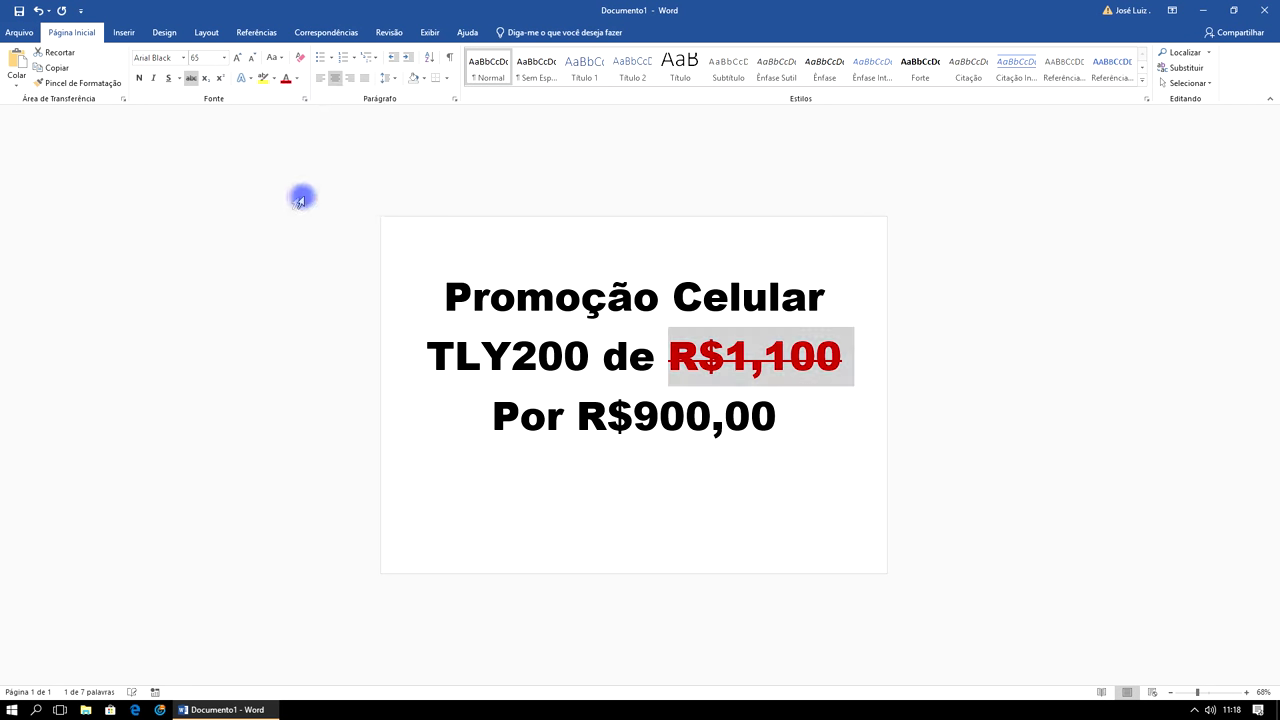
pyautogui.click(832, 419)
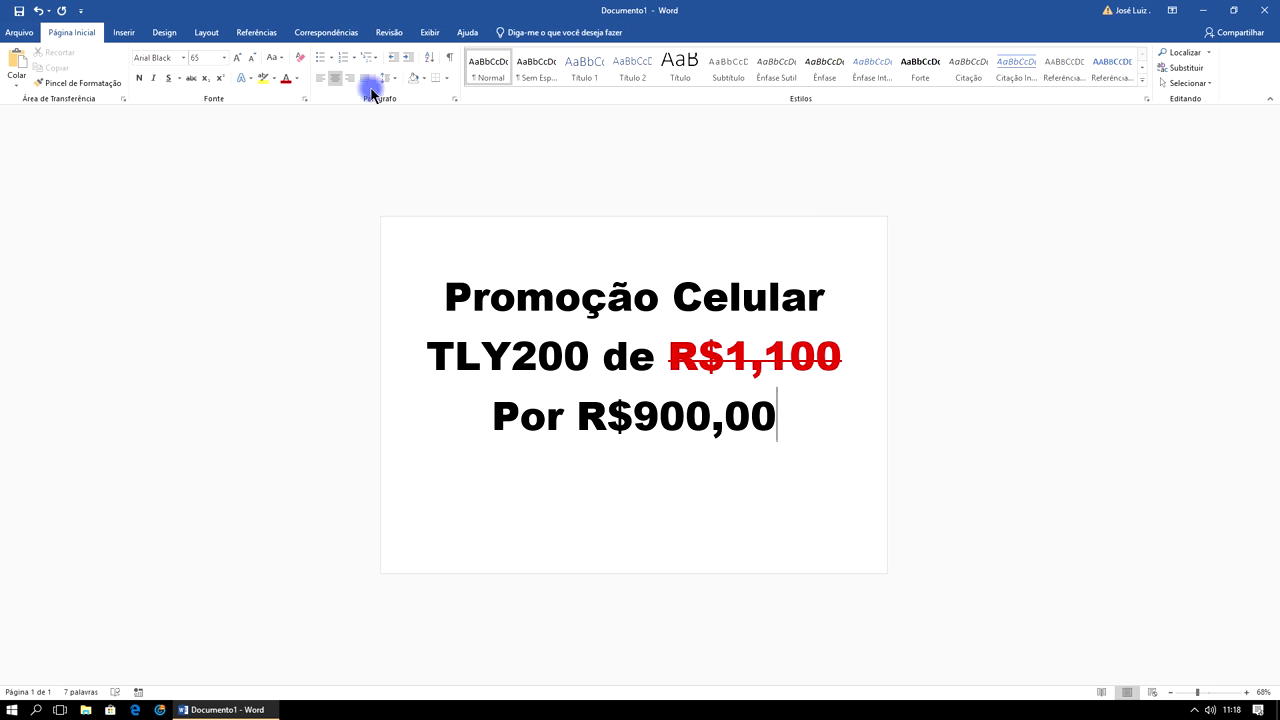
# Browse the Inserir and Layout ribbons, ending on the Design ribbon
pyautogui.click(129, 38)
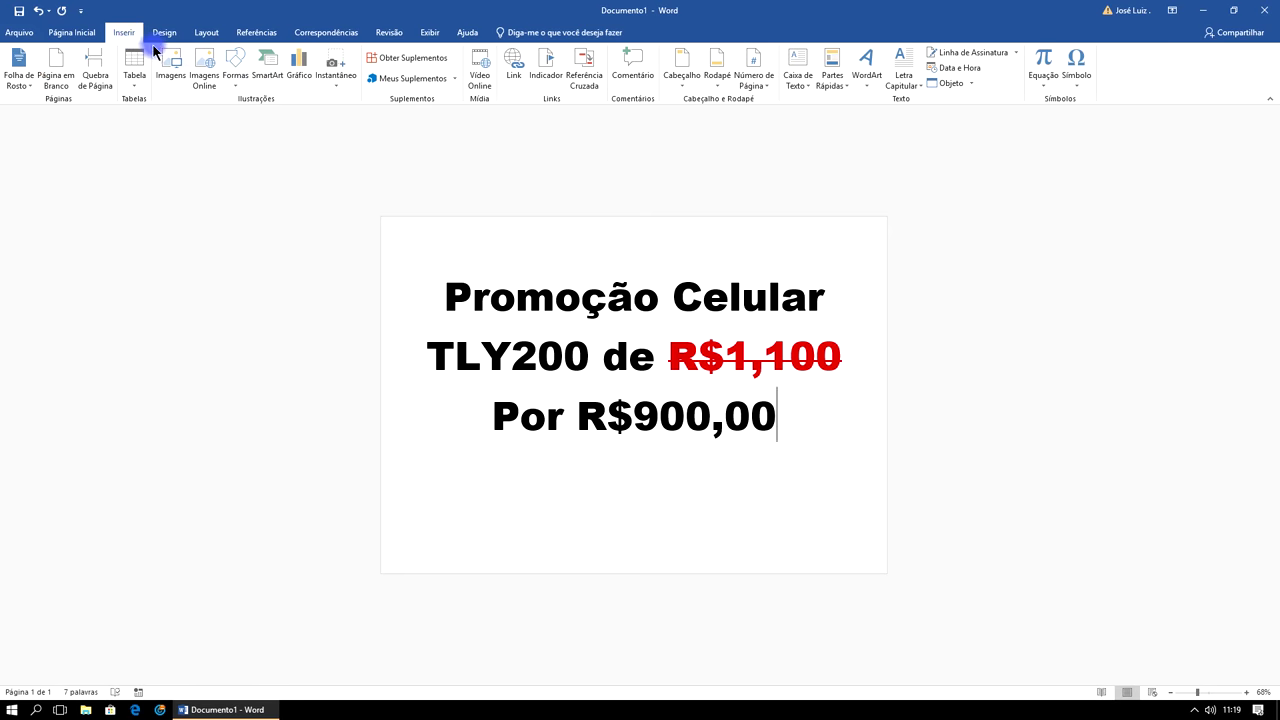
pyautogui.click(213, 36)
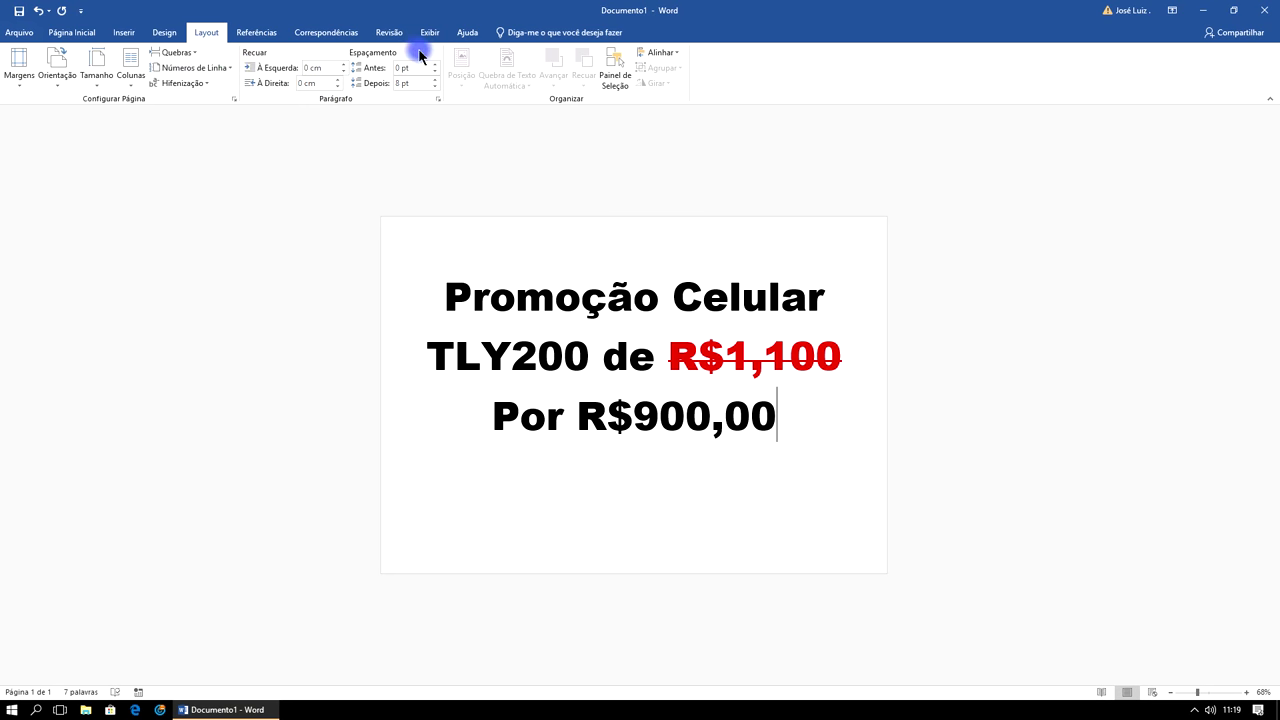
pyautogui.click(124, 33)
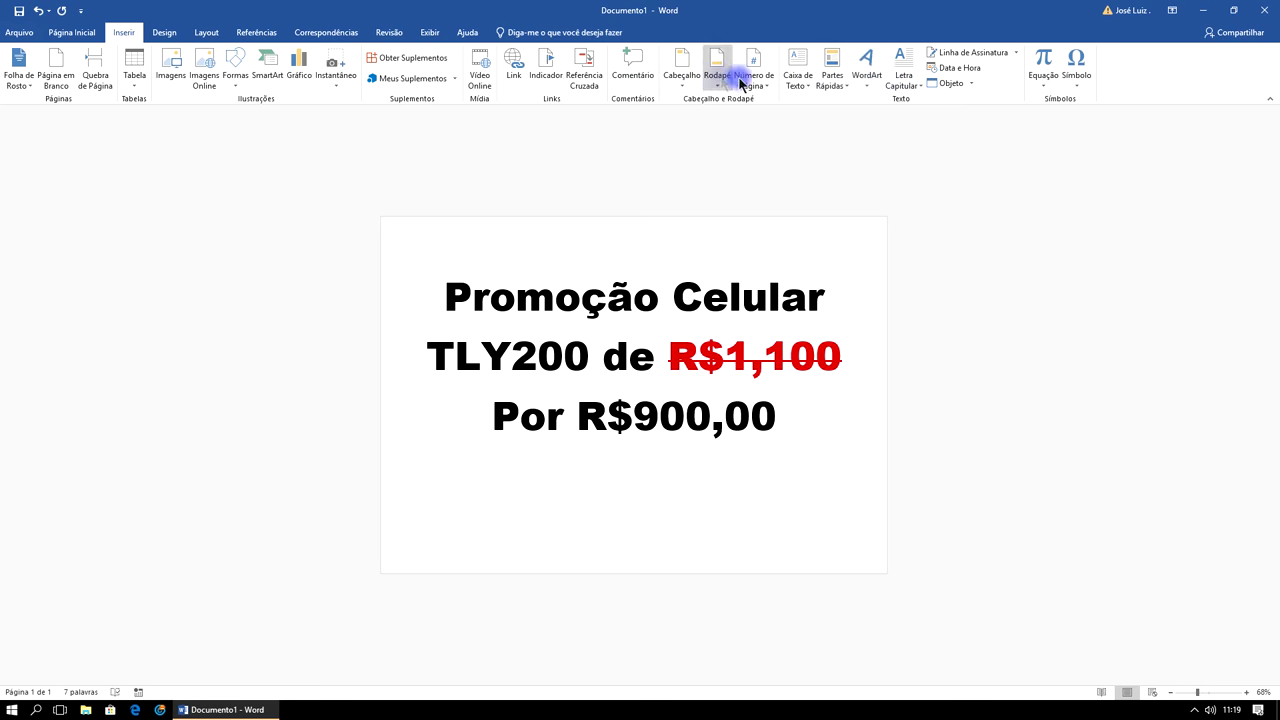
pyautogui.click(165, 34)
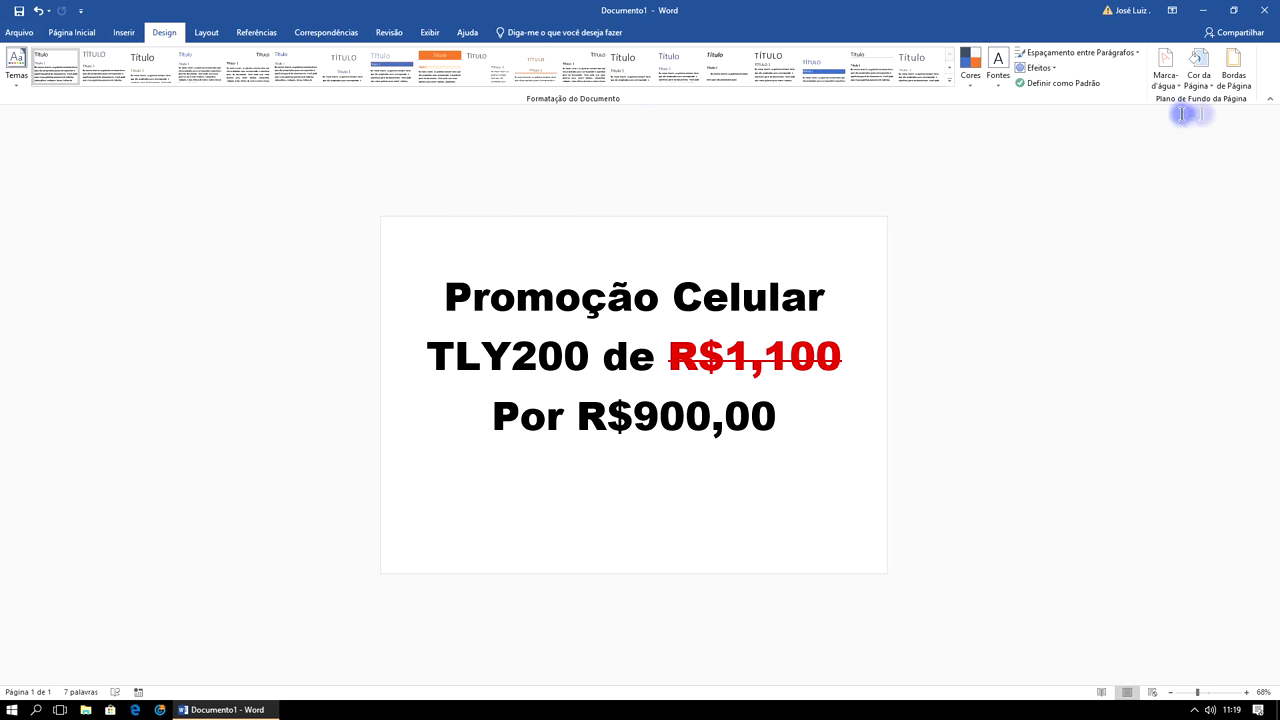
pyautogui.click(214, 40)
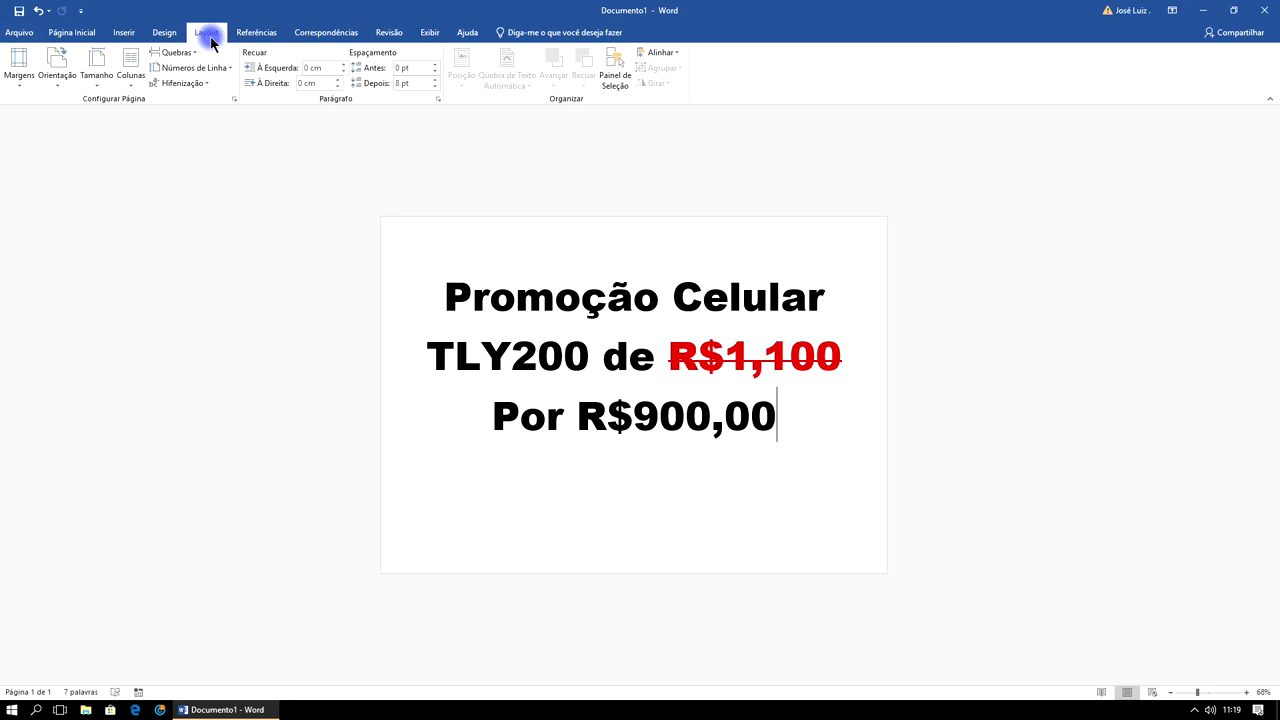
pyautogui.click(163, 34)
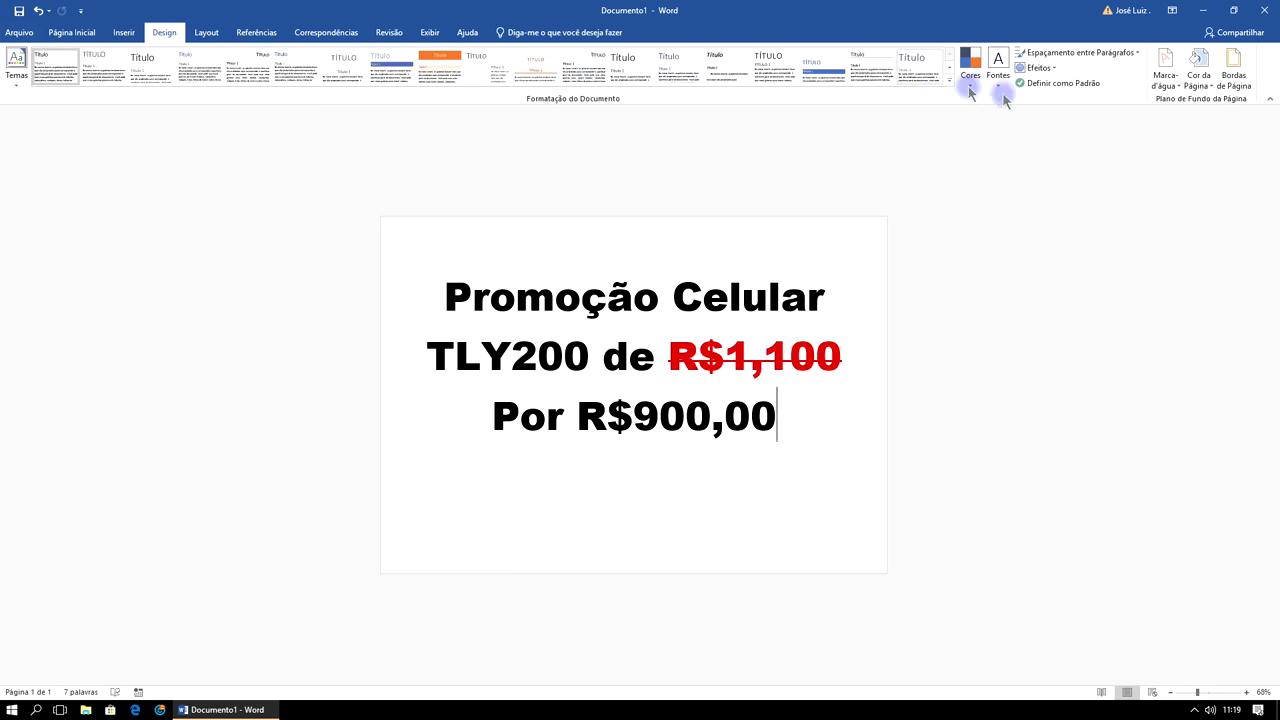
# Frame the page with a Caixa border using a thick 3 pt yellow line
pyautogui.click(1230, 88)
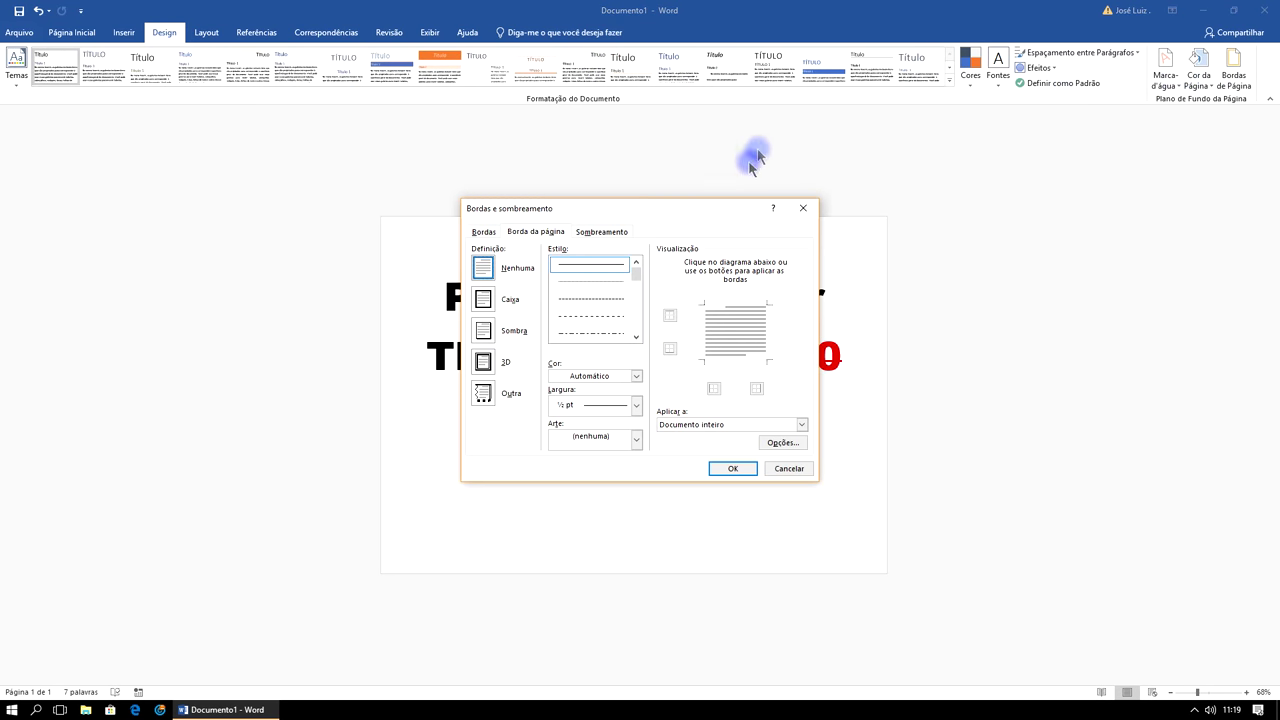
pyautogui.moveTo(715, 208); pyautogui.dragTo(945, 159)
pyautogui.click(713, 183)
pyautogui.click(831, 182)
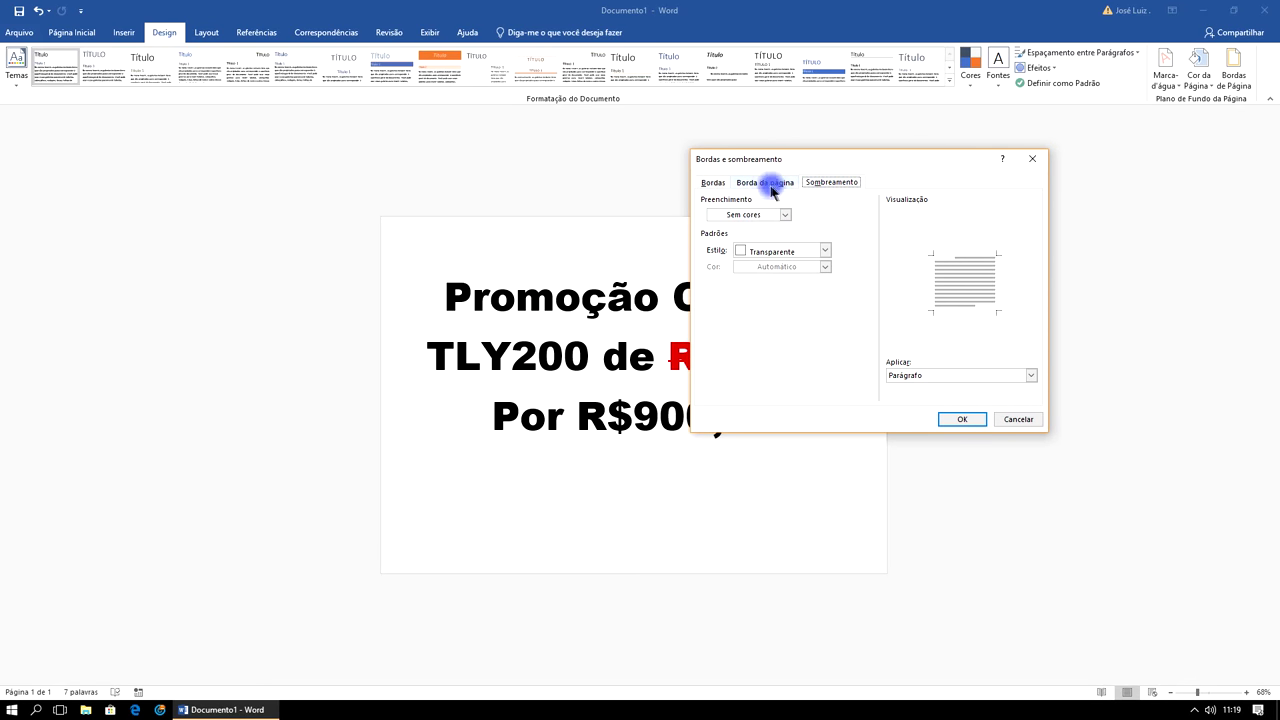
pyautogui.click(768, 186)
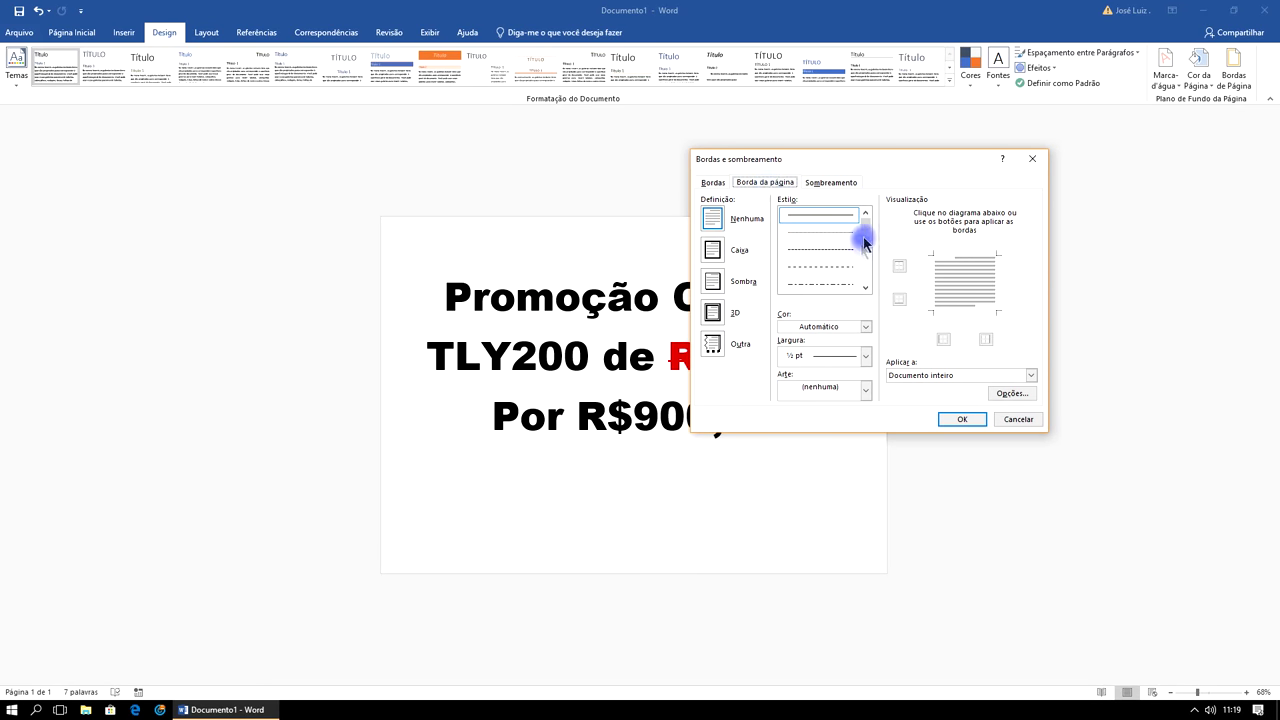
pyautogui.scroll(-3, 866, 248)
pyautogui.click(826, 259)
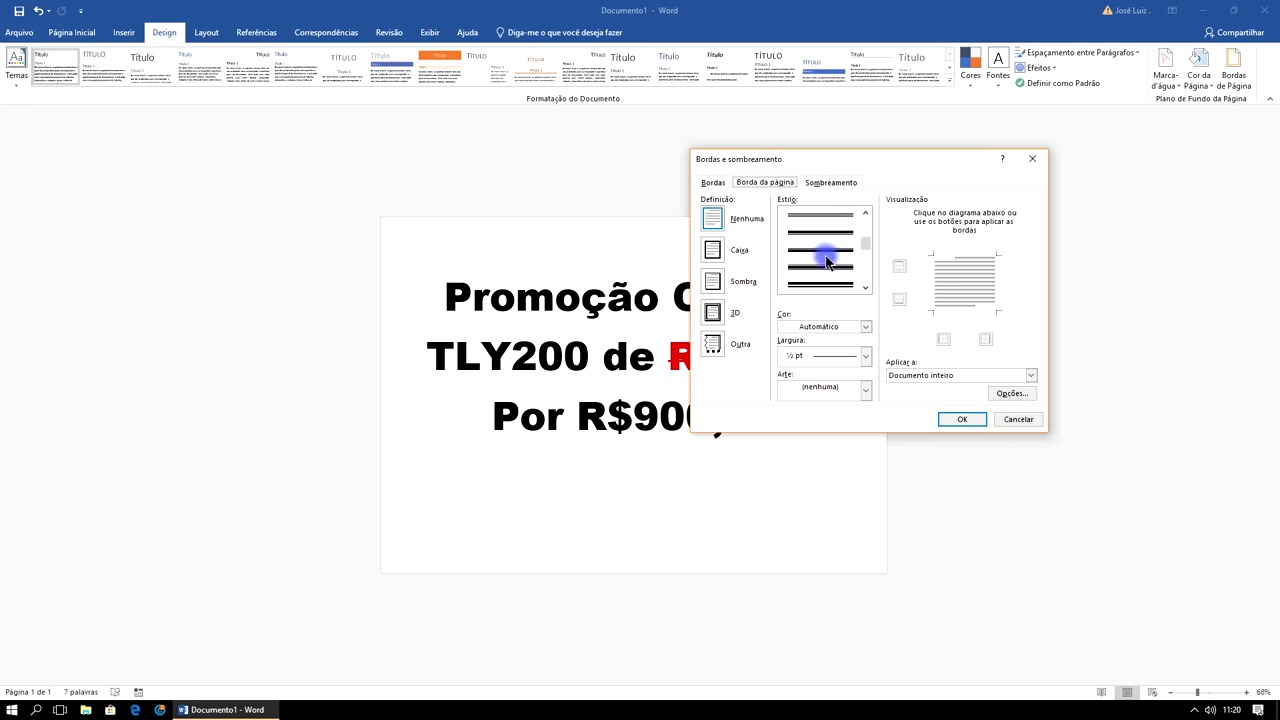
pyautogui.click(866, 327)
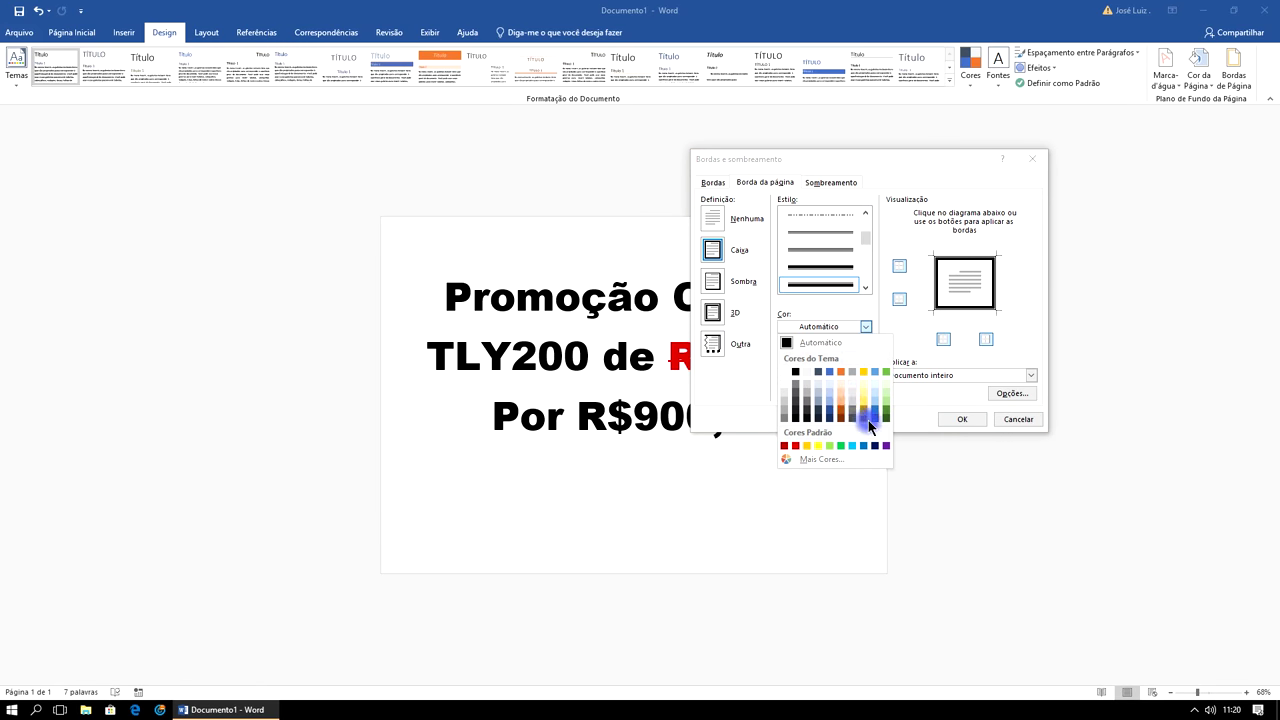
pyautogui.click(807, 446)
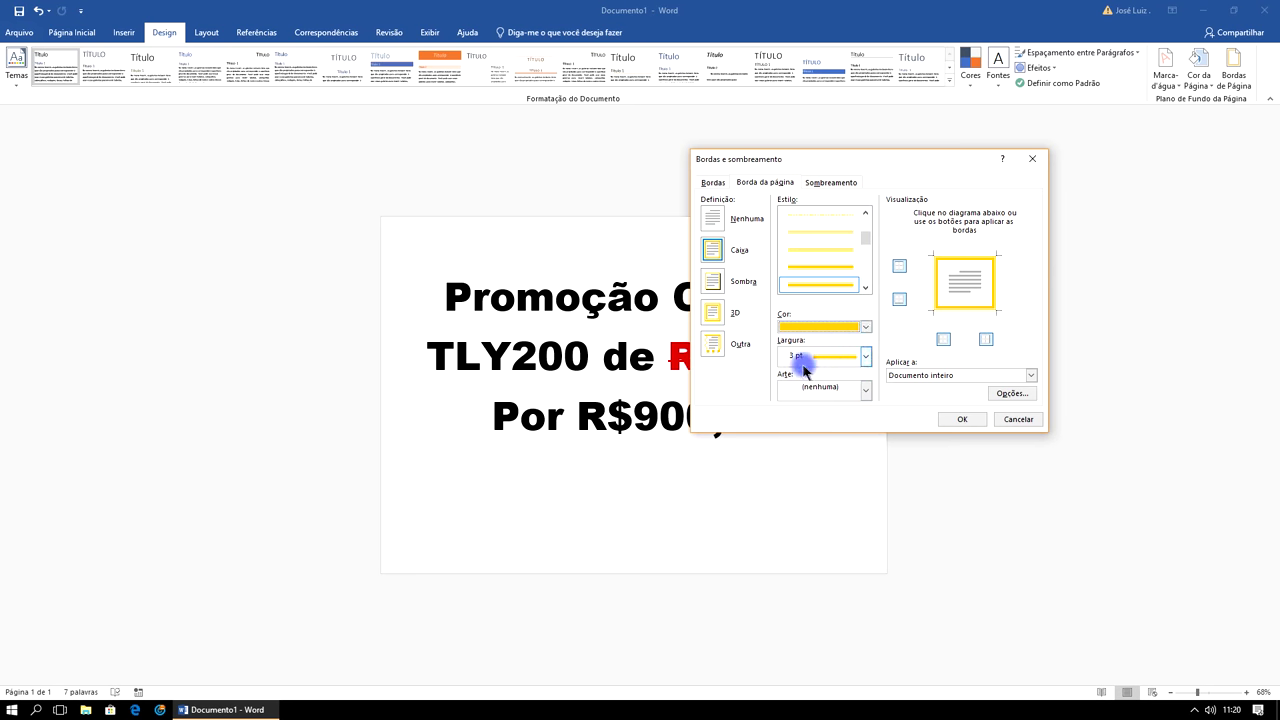
pyautogui.click(963, 420)
pyautogui.click(970, 270)
pyautogui.click(832, 411)
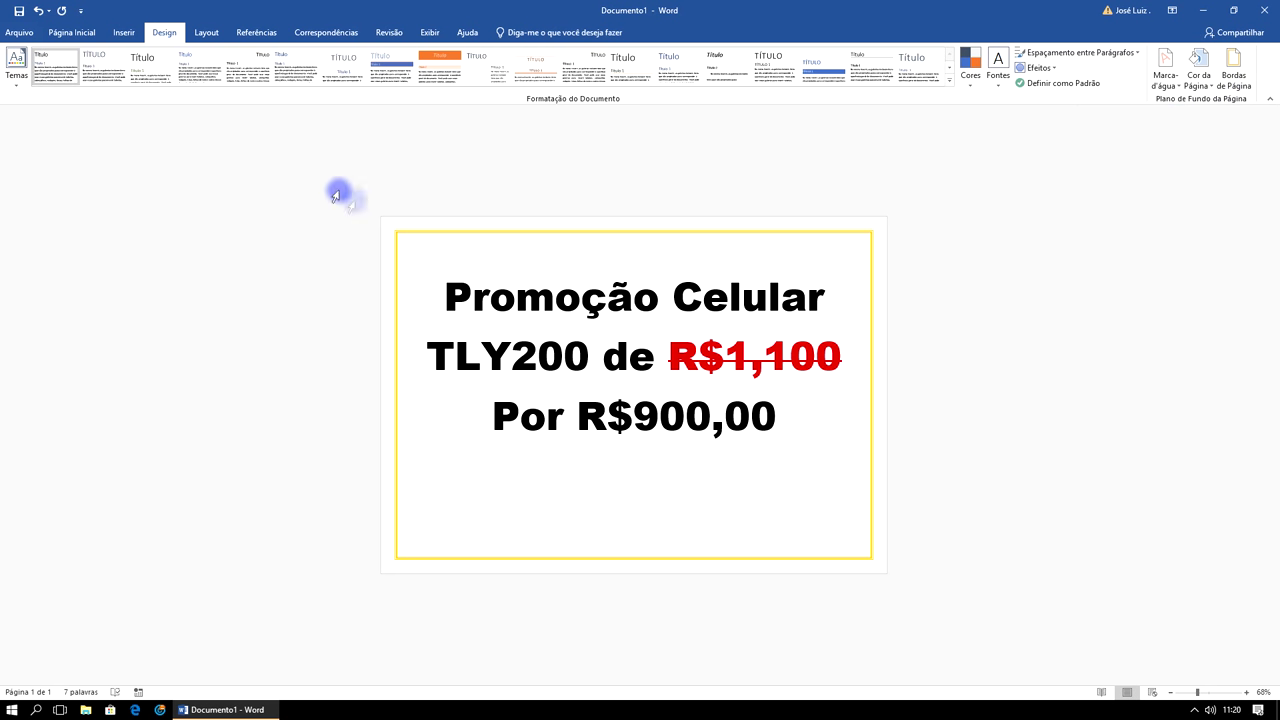
# Save the flyer to the Desktop as 'Promoção Celular TLY200 de R'
pyautogui.click(10, 33)
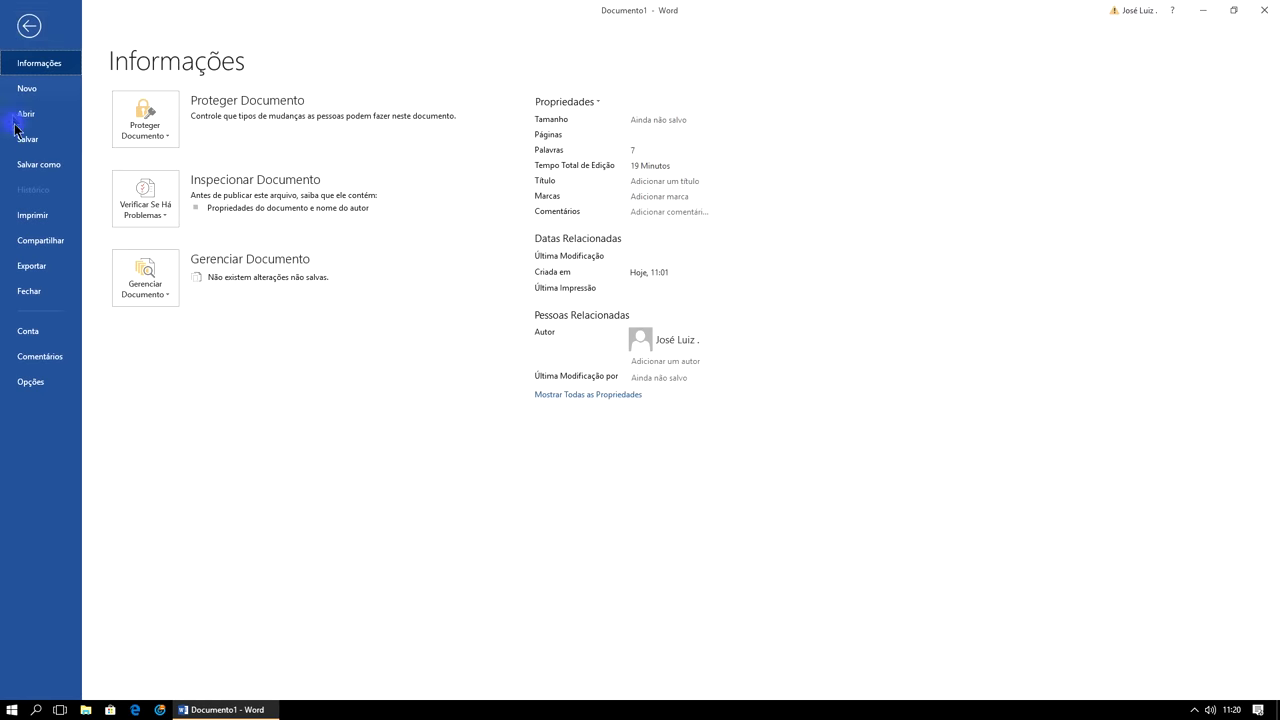
pyautogui.click(33, 172)
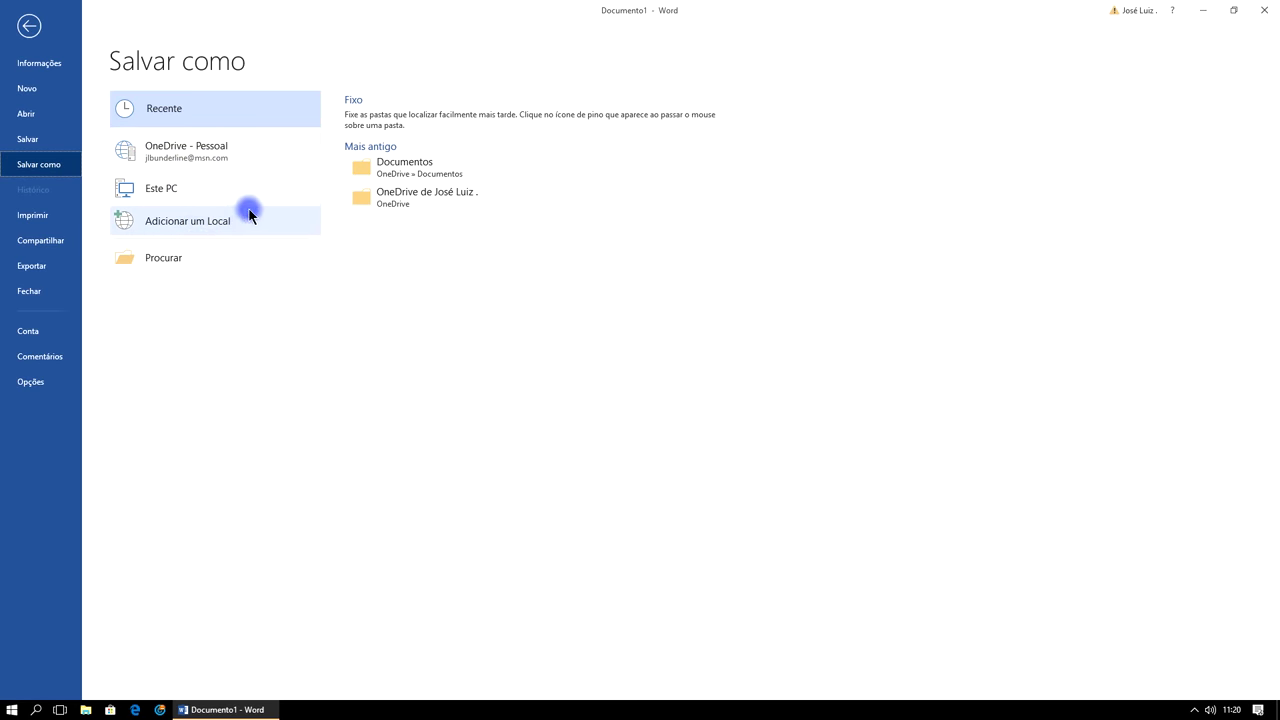
pyautogui.click(176, 264)
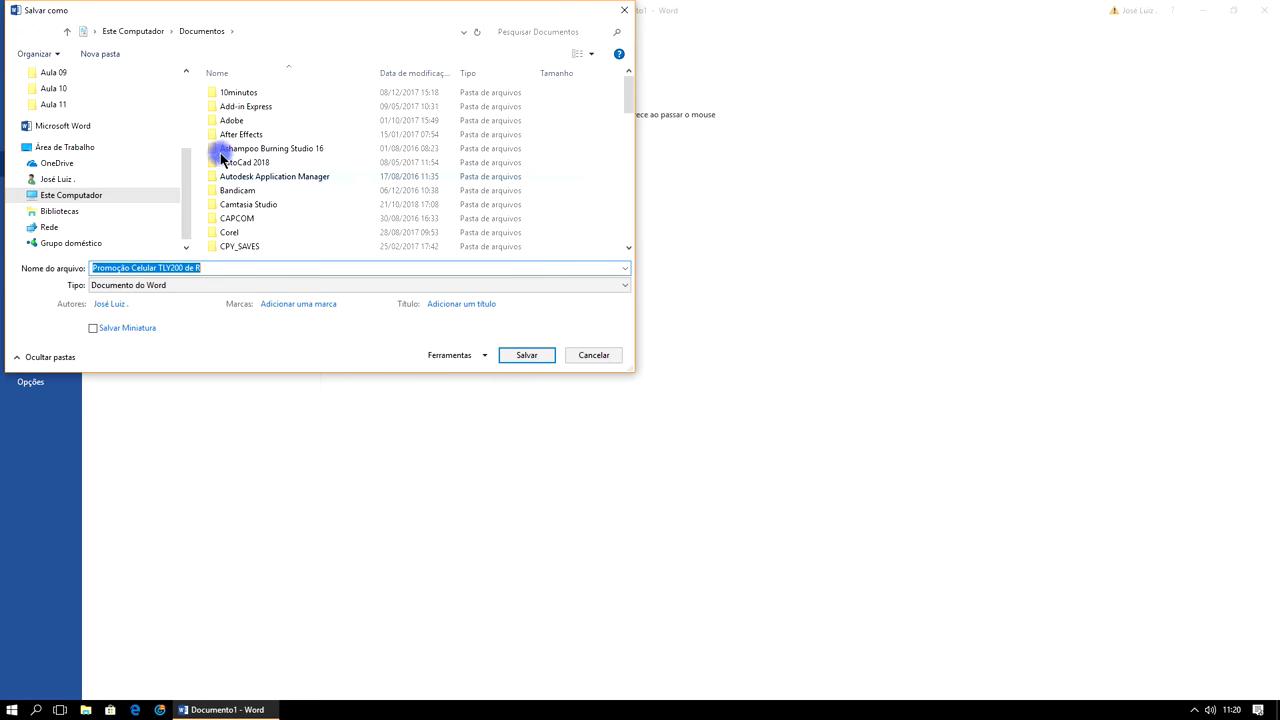
pyautogui.click(98, 150)
pyautogui.click(530, 358)
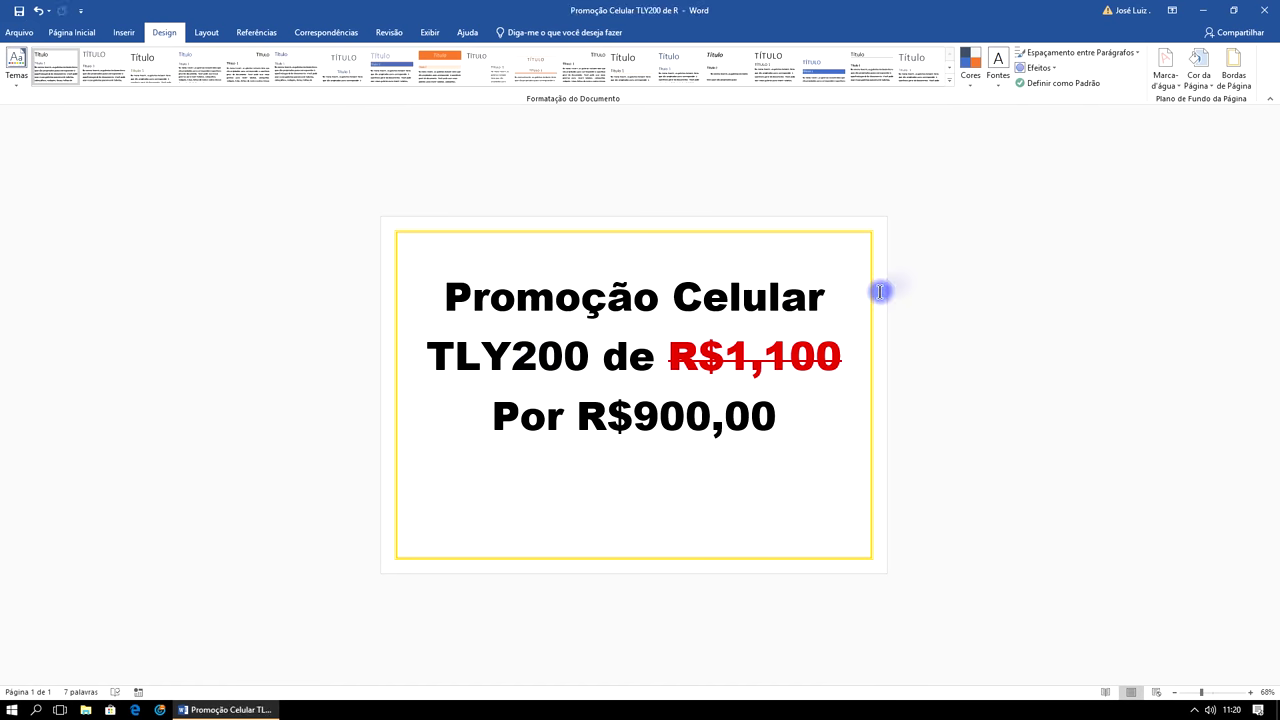
# Close Word and reopen the saved flyer from the desktop
pyautogui.click(1268, 12)
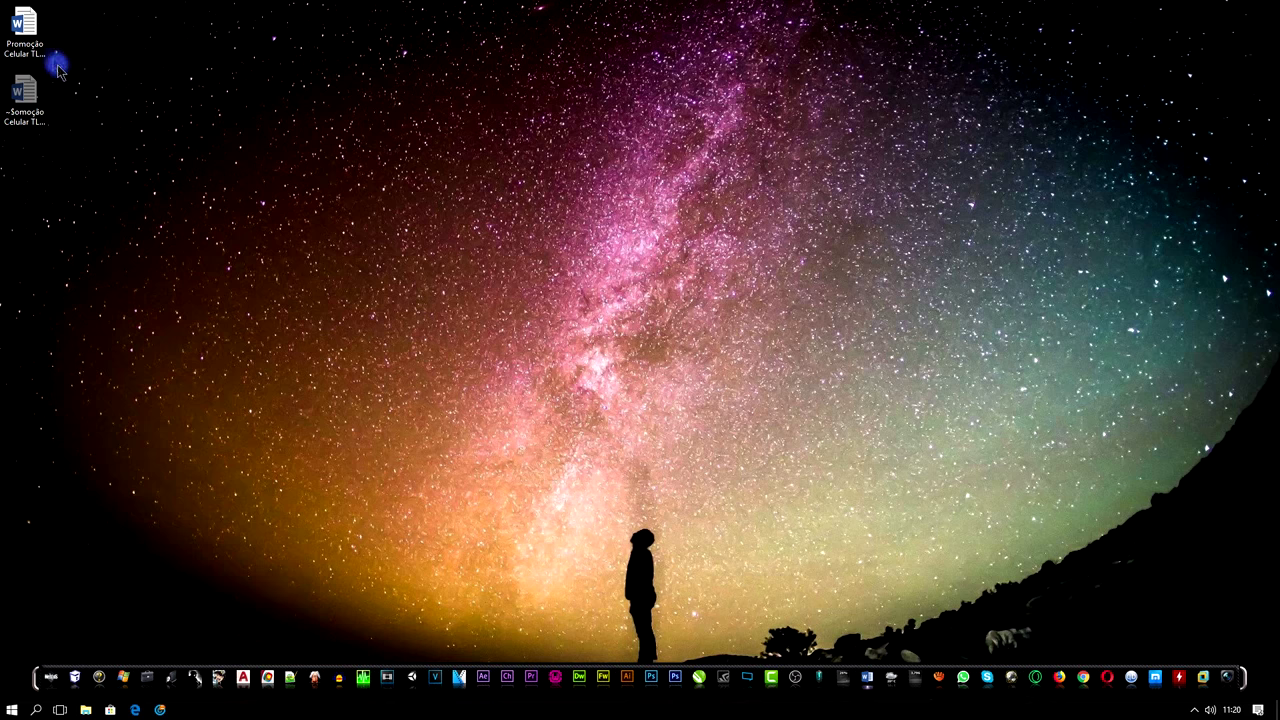
pyautogui.click(26, 44)
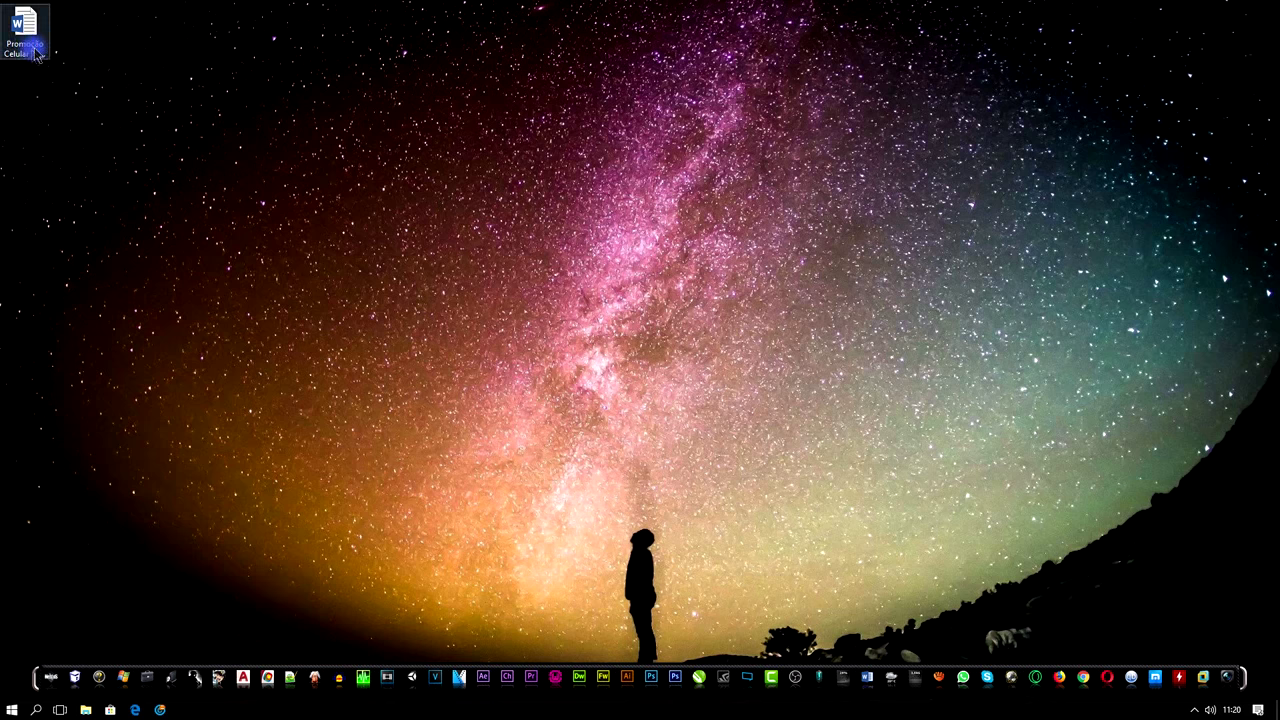
pyautogui.doubleClick(26, 40)
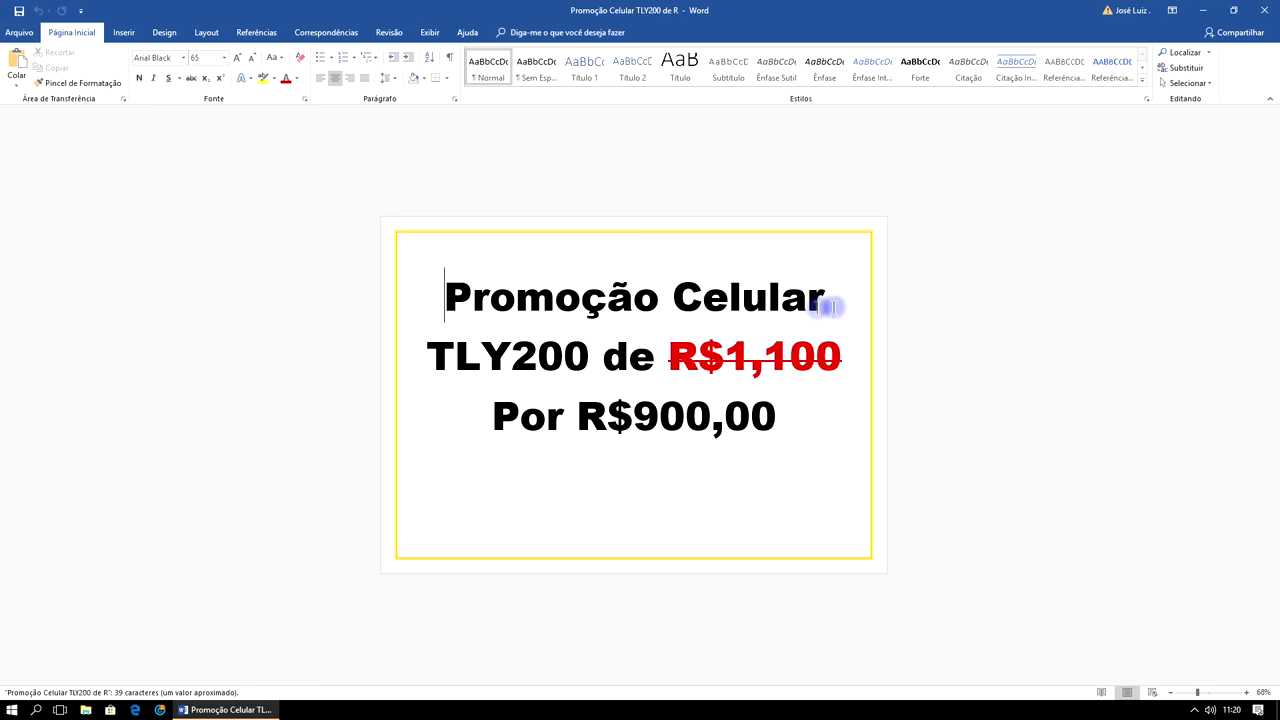
# Resize all the flyer text to 70 pt so it wraps onto four lines
pyautogui.moveTo(778, 416)
pyautogui.mouseDown()
pyautogui.moveTo(445, 355)
pyautogui.moveTo(429, 309)
pyautogui.mouseUp()
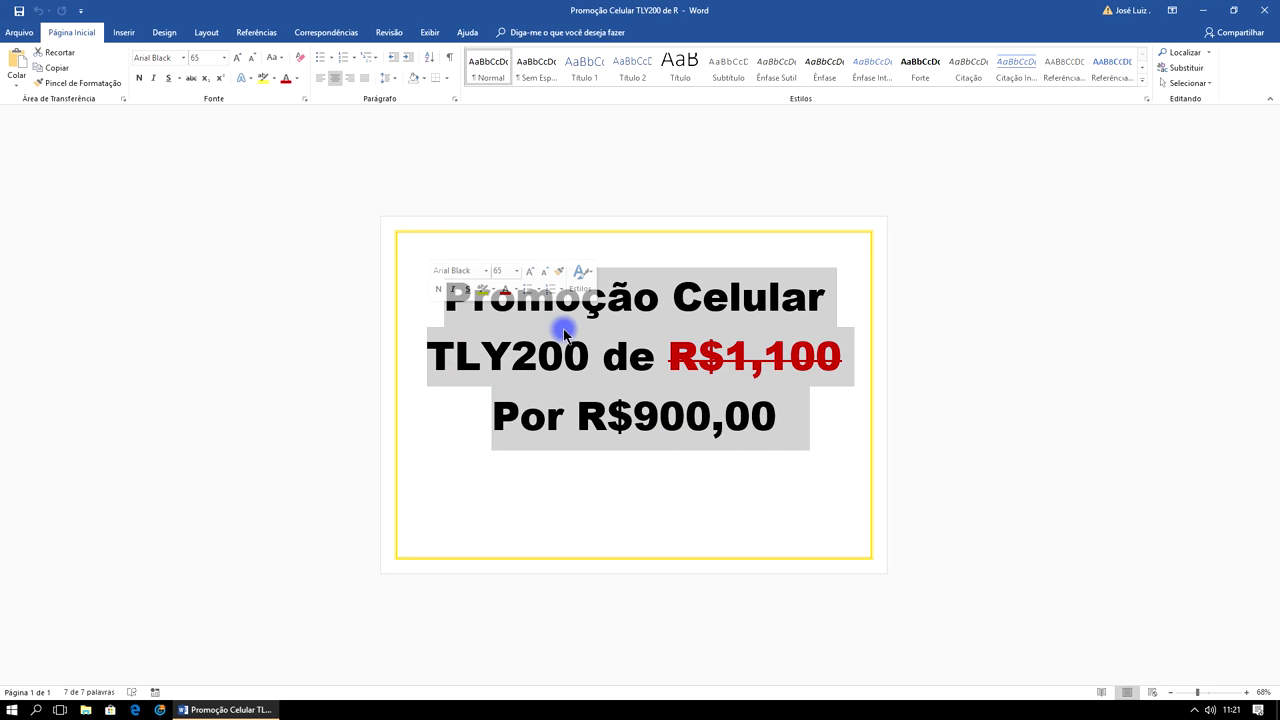
pyautogui.click(224, 58)
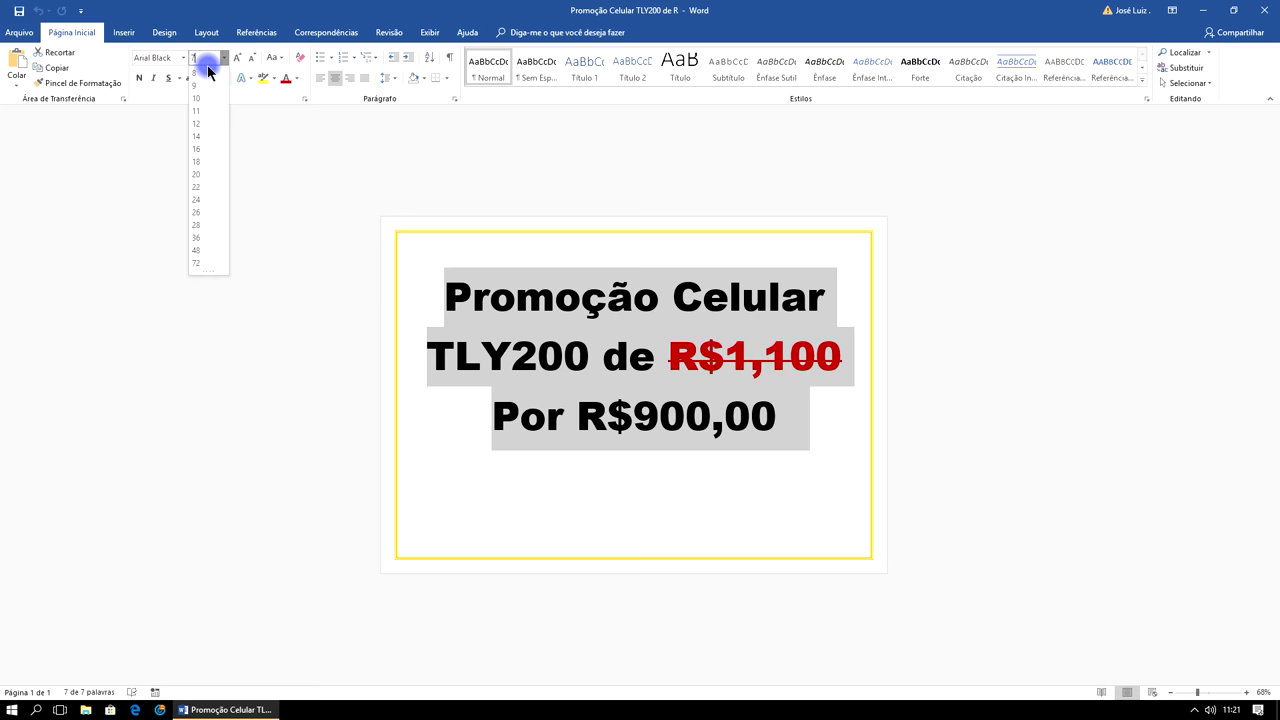
pyautogui.press('Return')
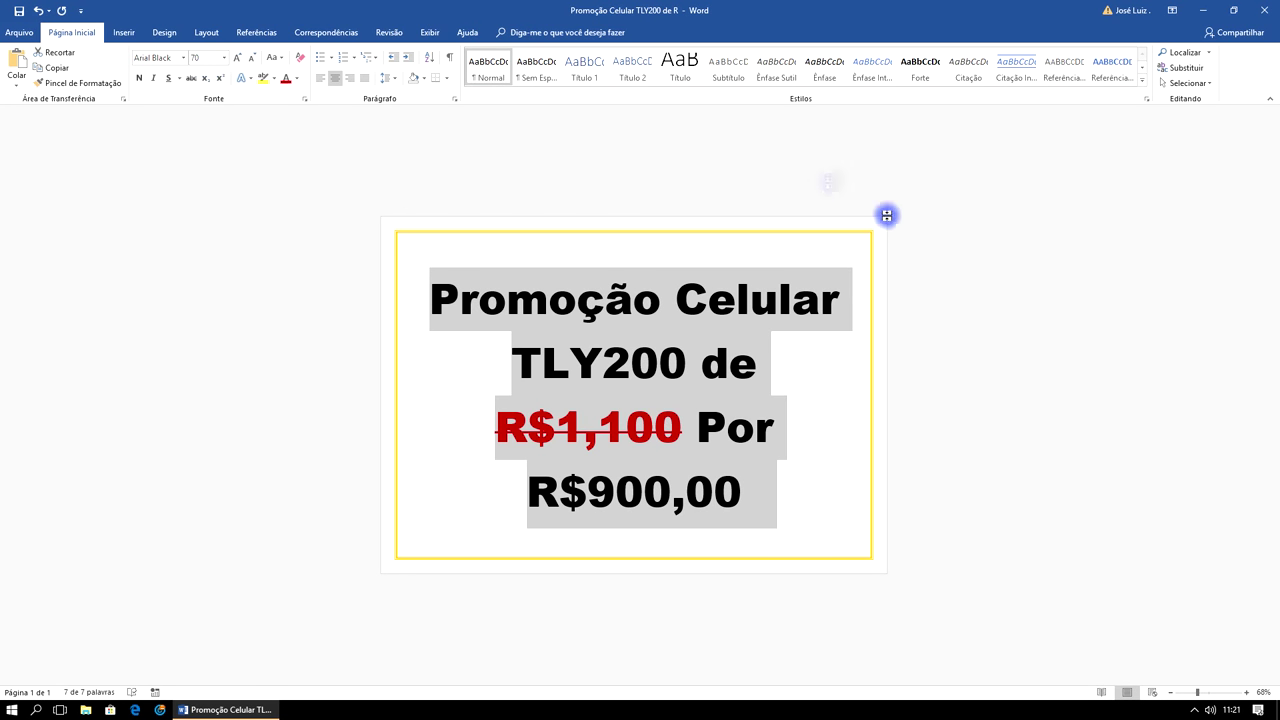
pyautogui.click(1049, 386)
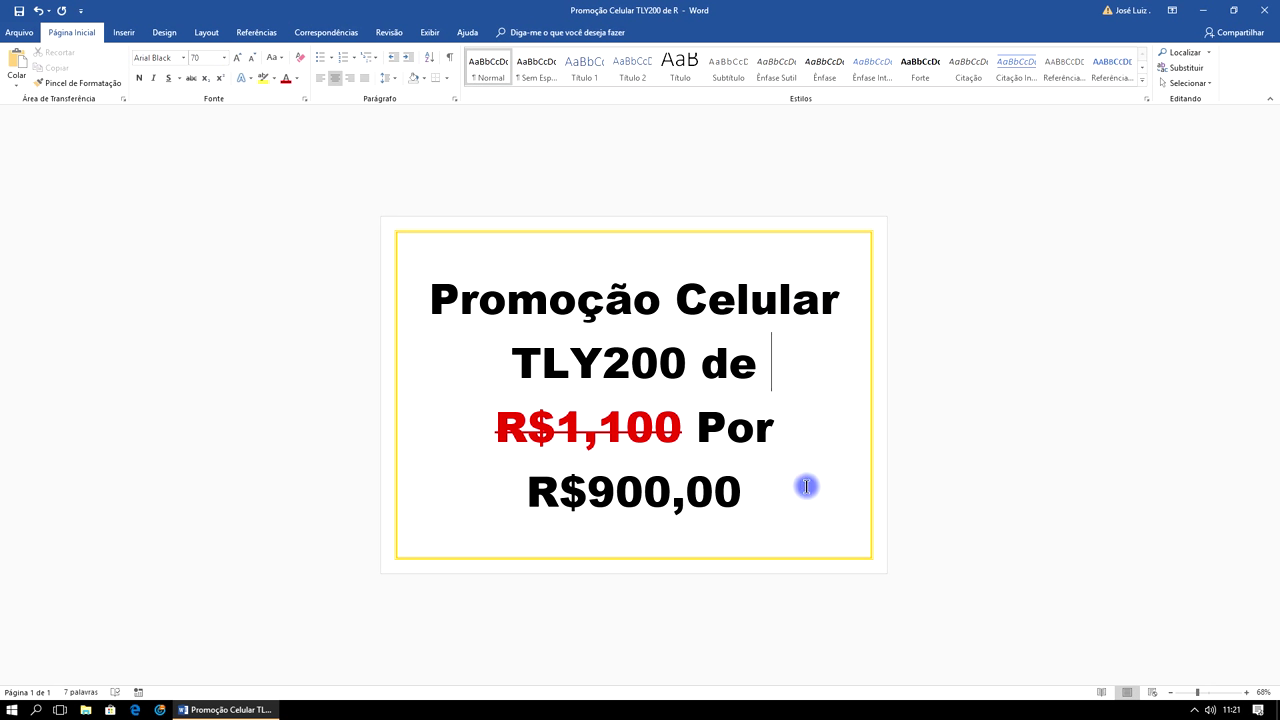
# Colour the new price R$900,00 dark blue
pyautogui.moveTo(754, 491); pyautogui.dragTo(530, 490)
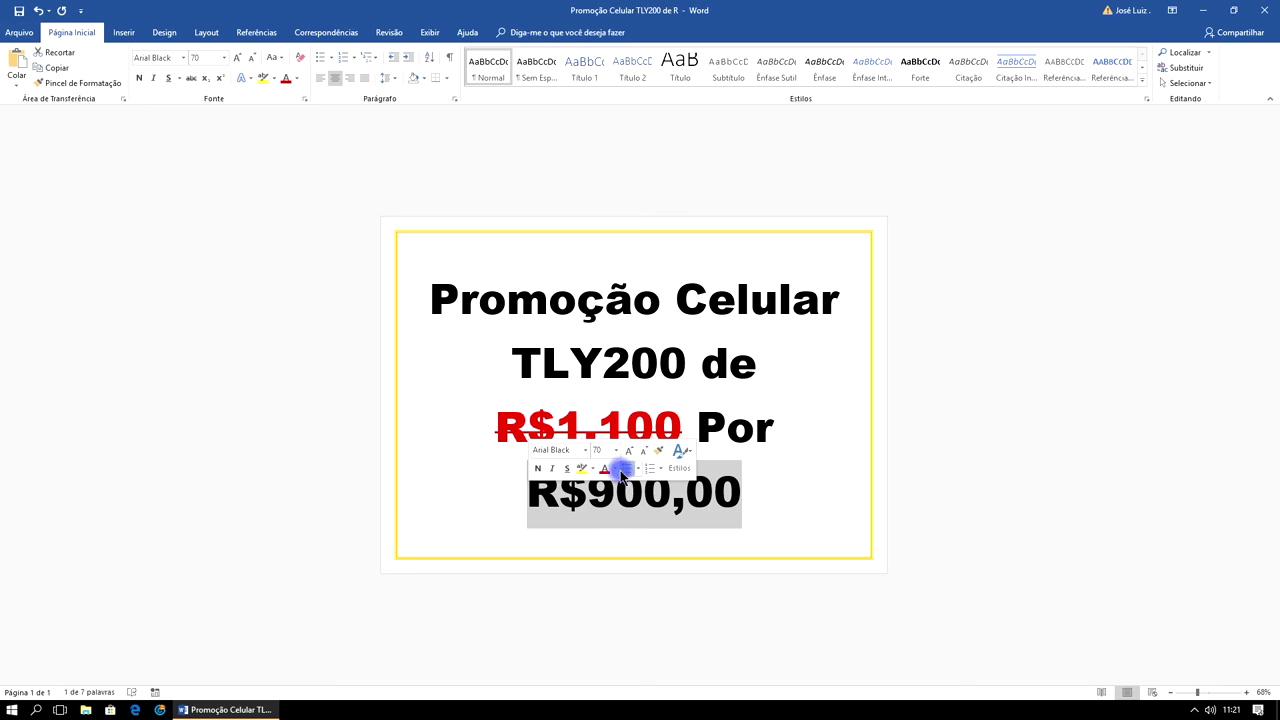
pyautogui.click(617, 469)
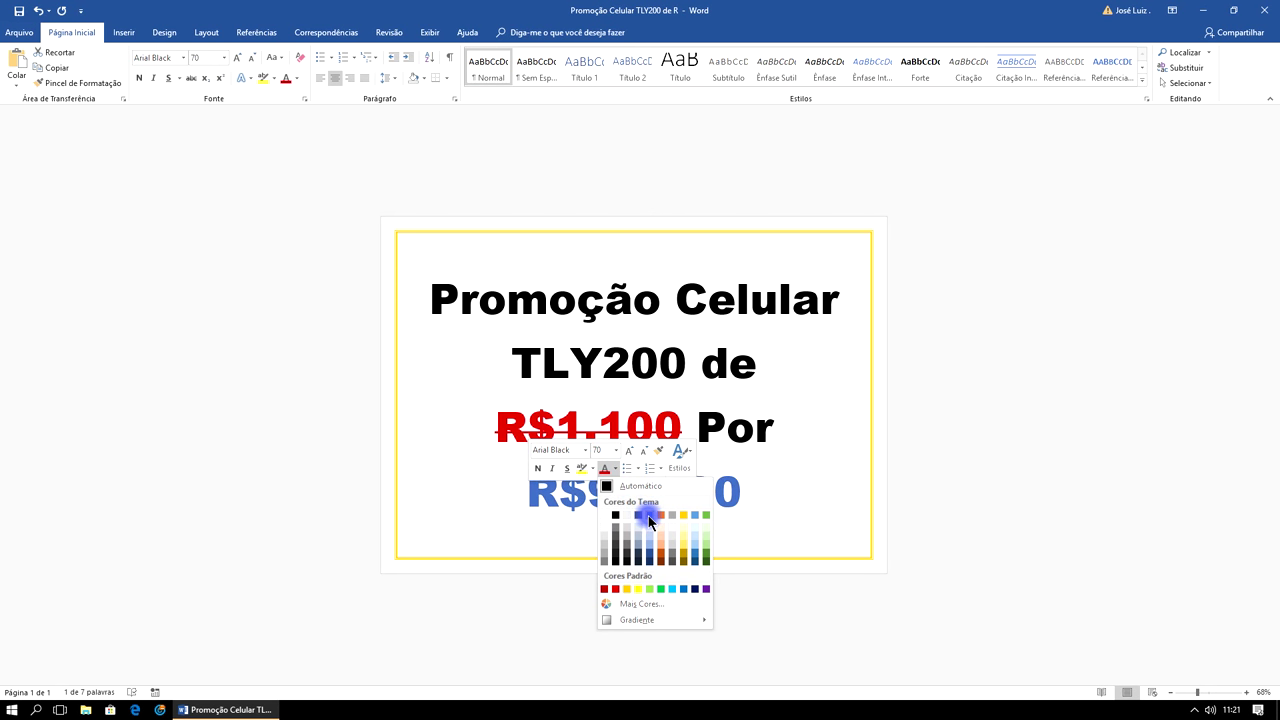
pyautogui.click(651, 571)
pyautogui.click(843, 447)
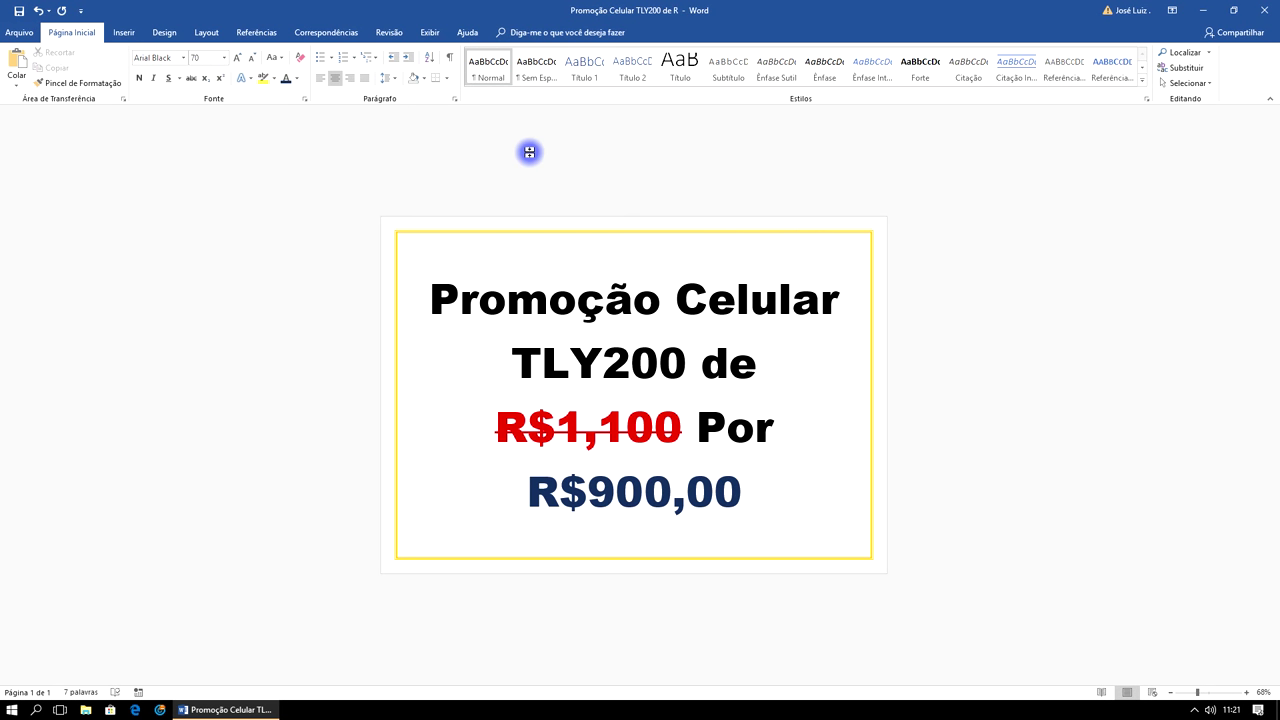
# Change the flyer's page border from yellow to dark blue, 4½ pt wide
pyautogui.click(165, 32)
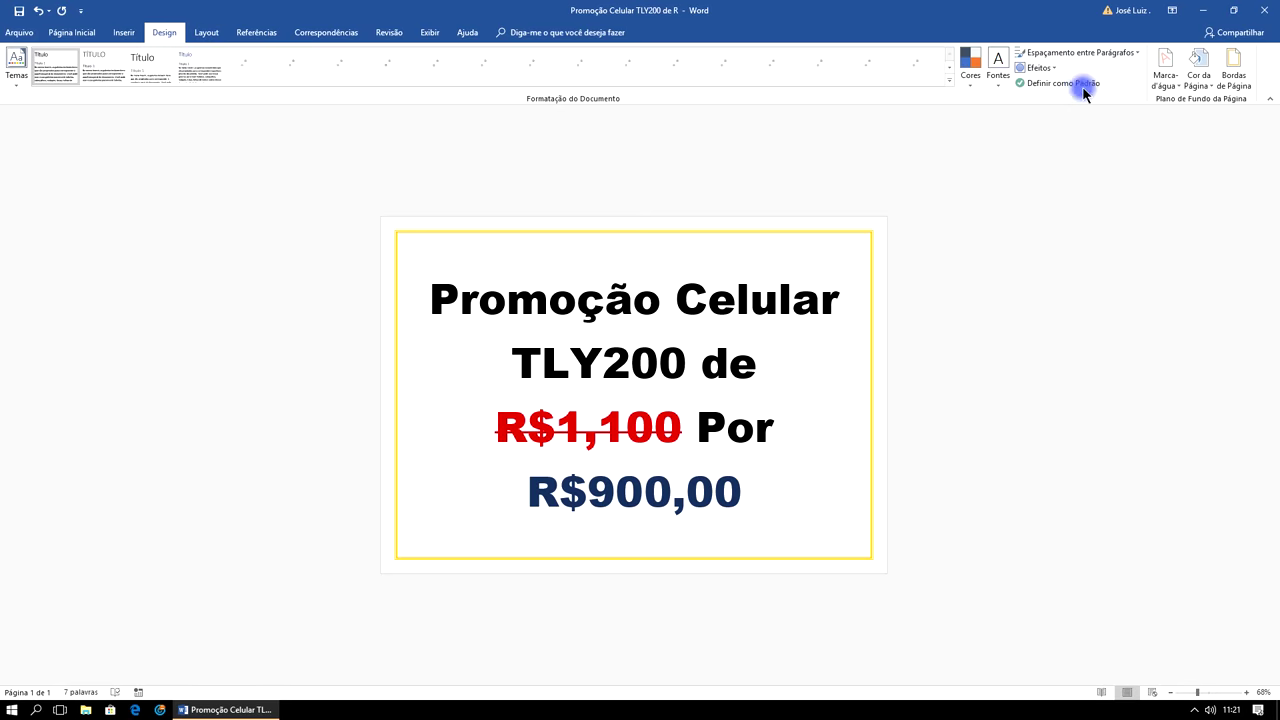
pyautogui.click(1231, 75)
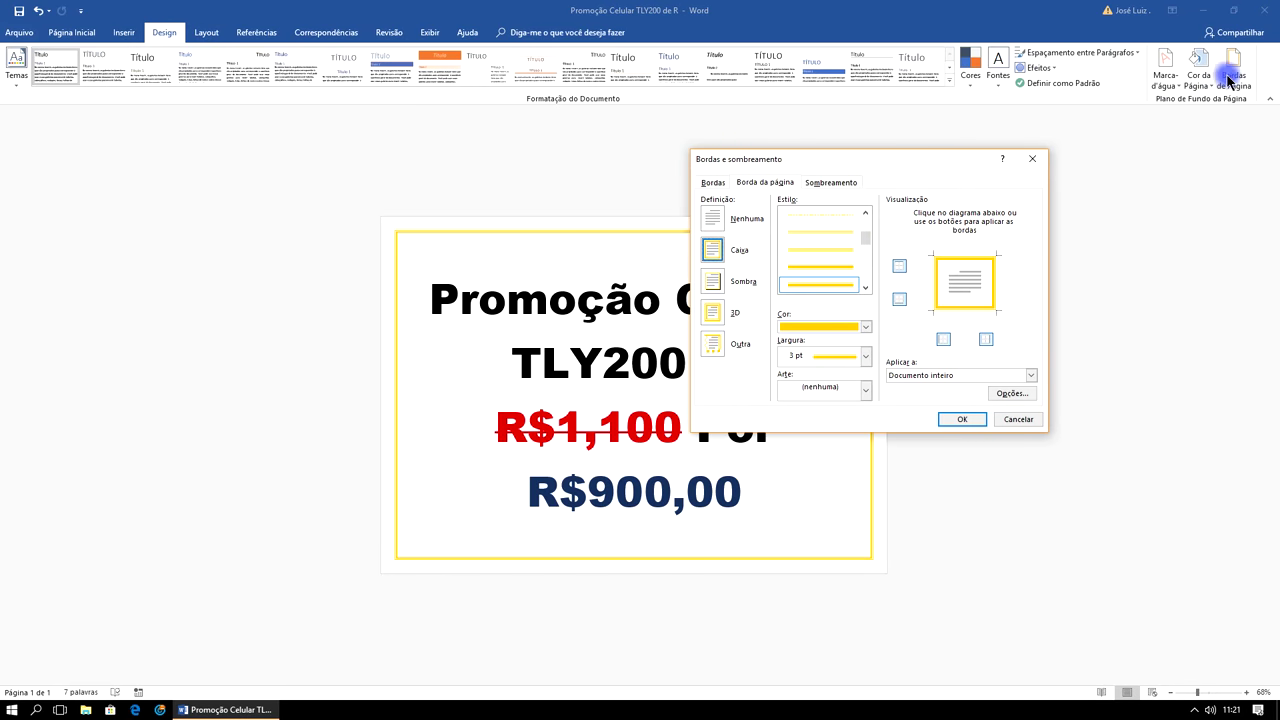
pyautogui.click(866, 355)
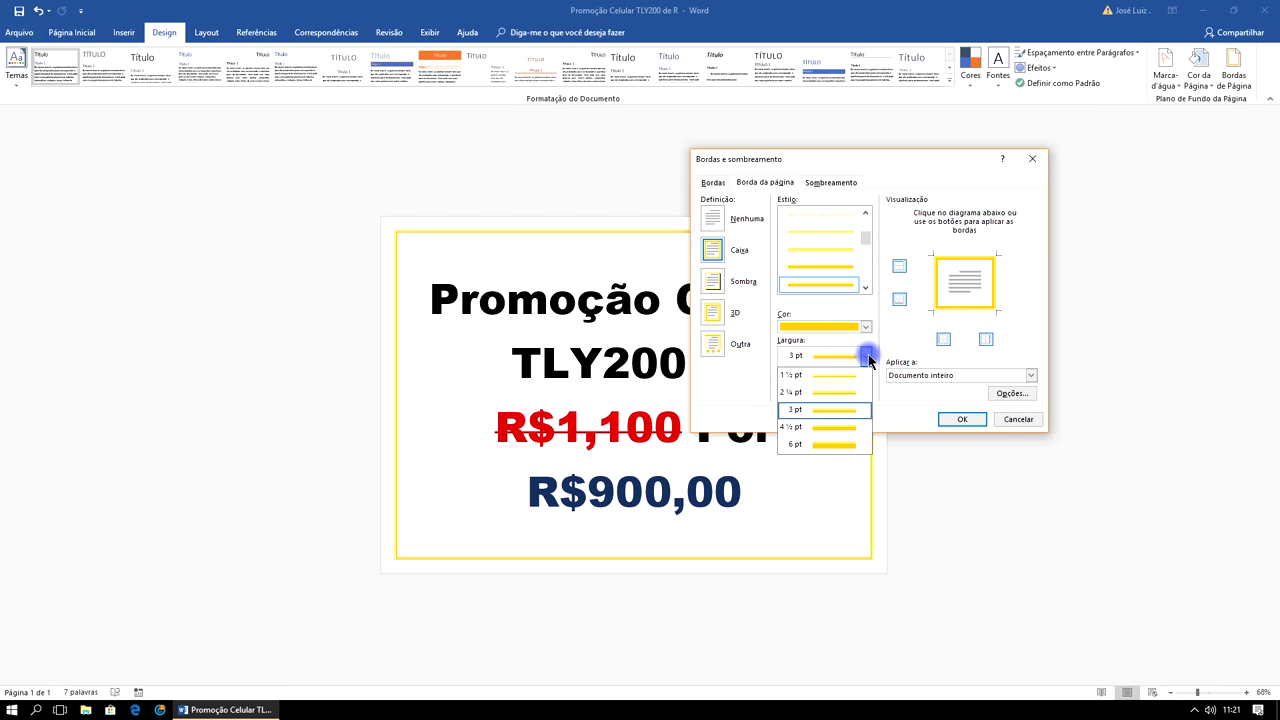
pyautogui.click(838, 428)
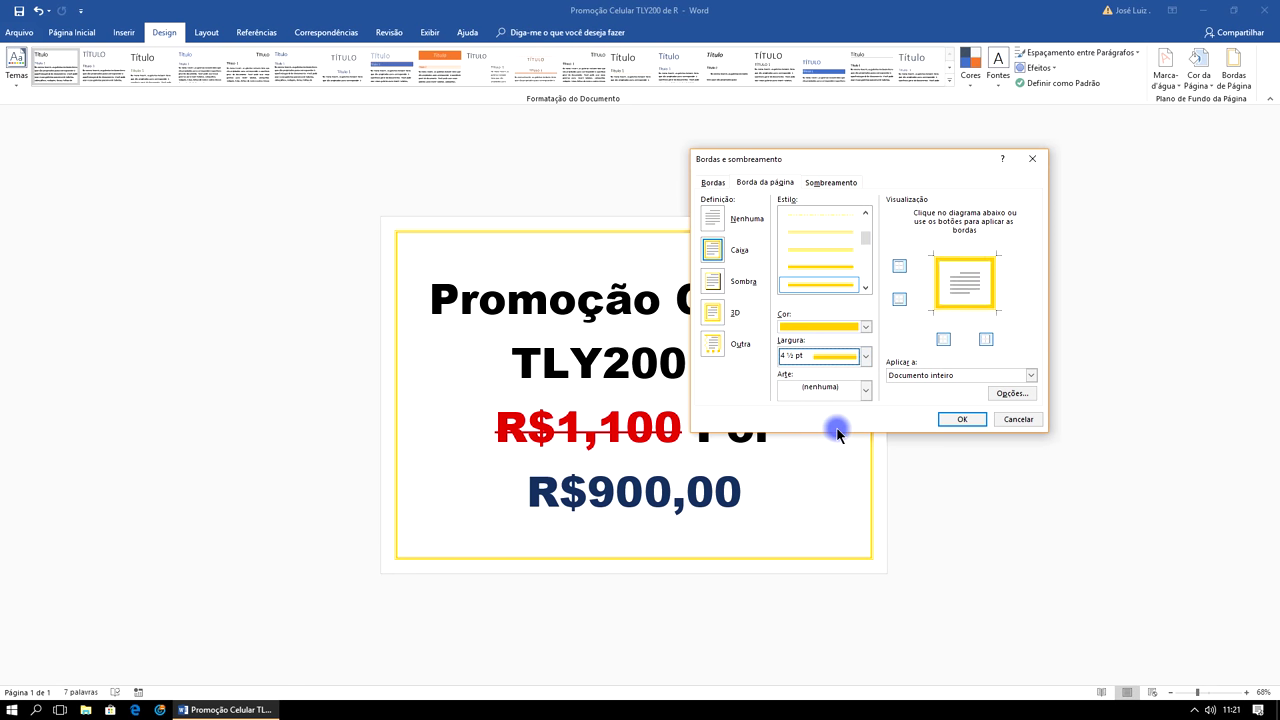
pyautogui.click(865, 328)
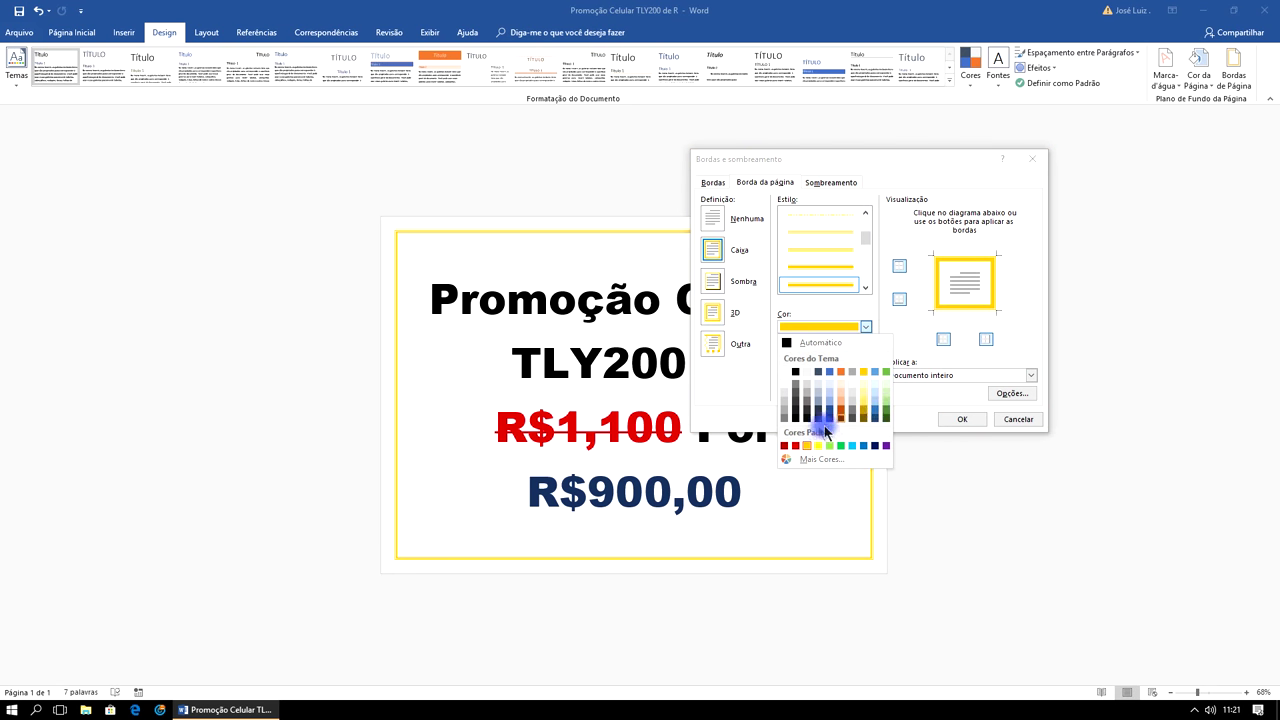
pyautogui.click(874, 416)
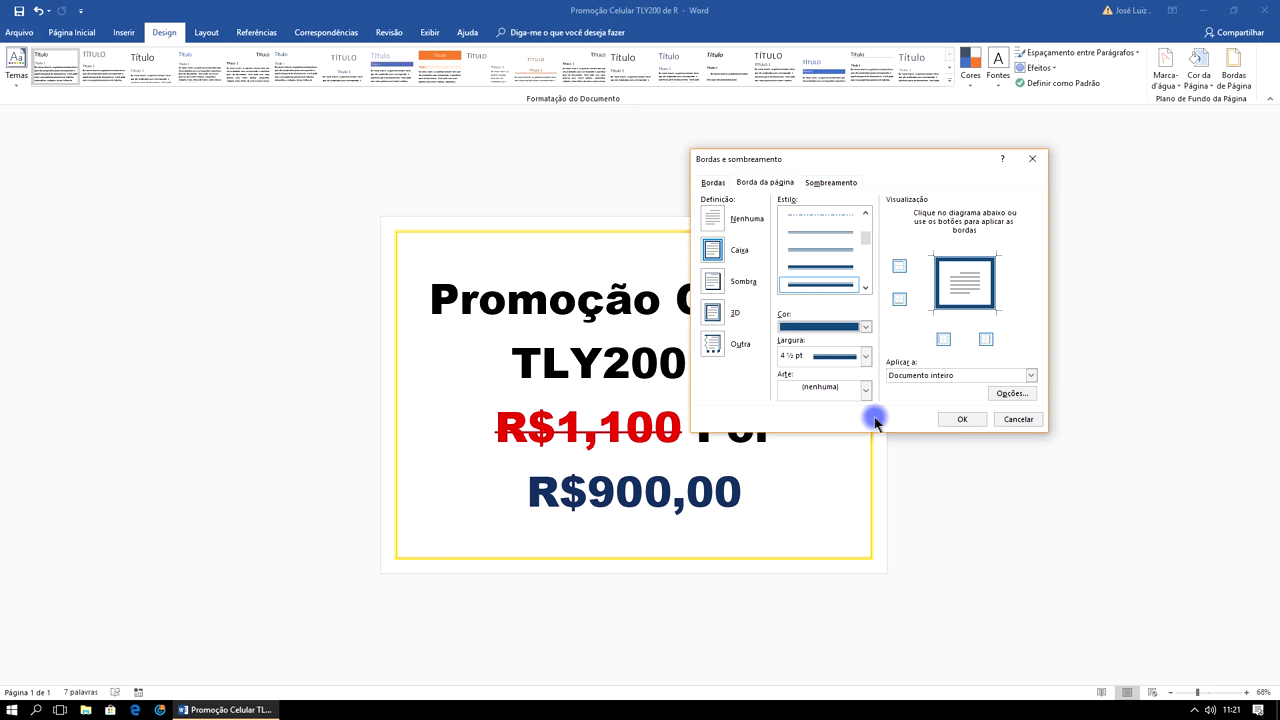
pyautogui.click(962, 419)
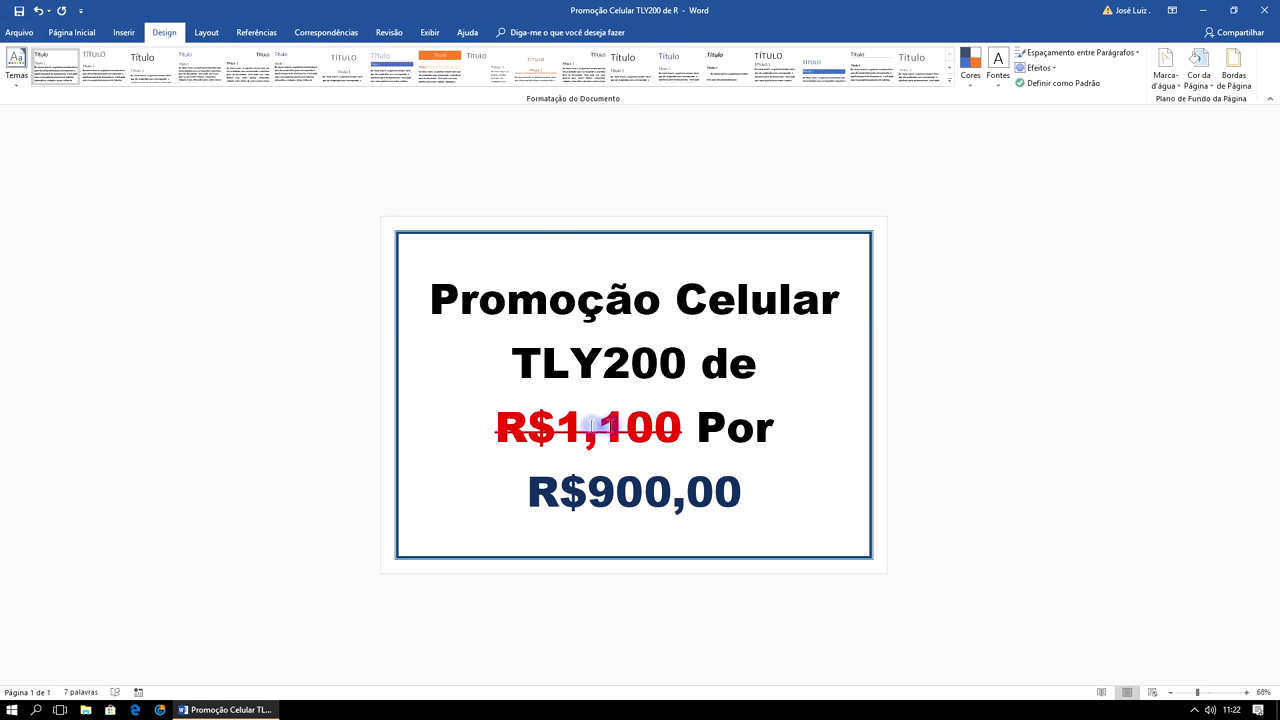
pyautogui.moveTo(694, 428); pyautogui.dragTo(497, 428)
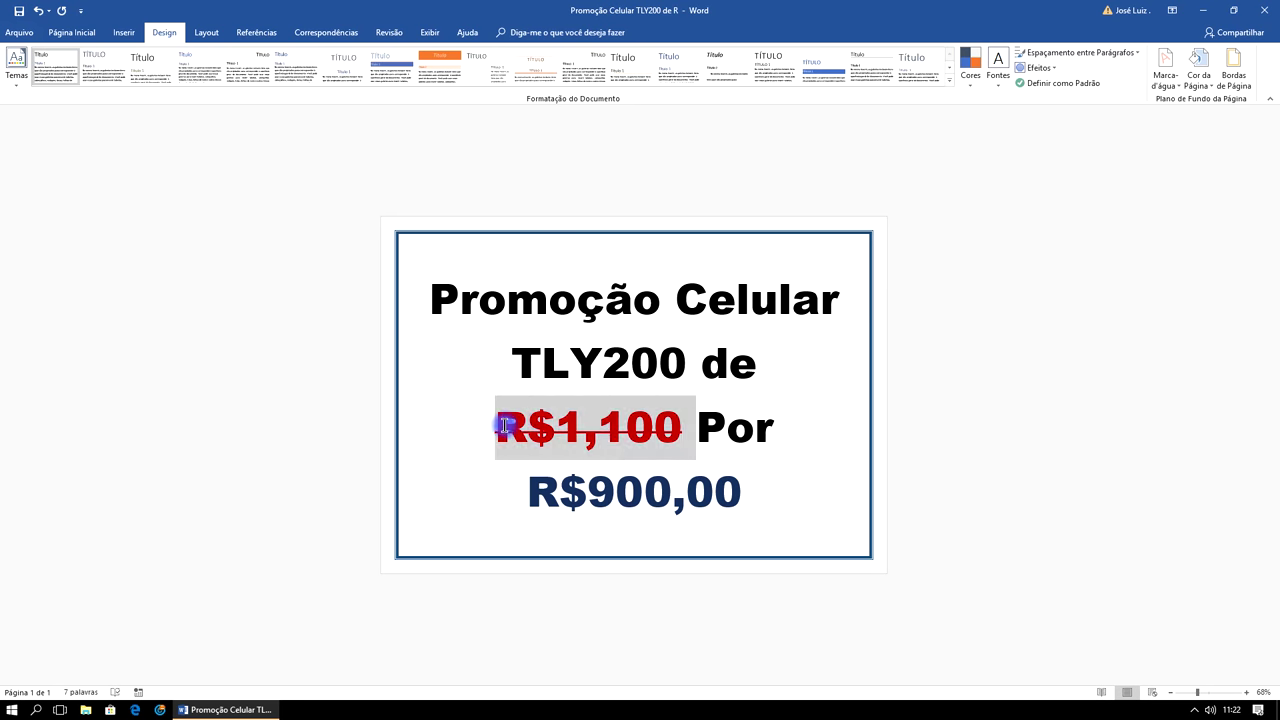
pyautogui.click(760, 395)
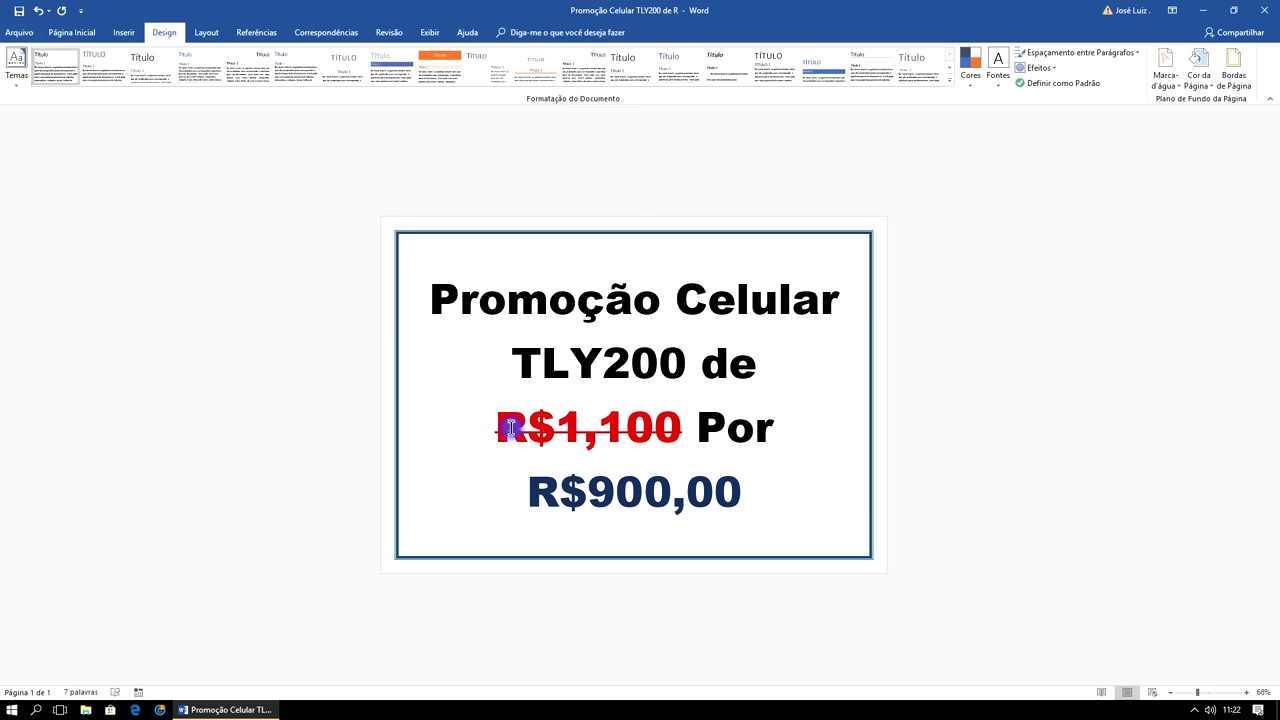
pyautogui.click(990, 291)
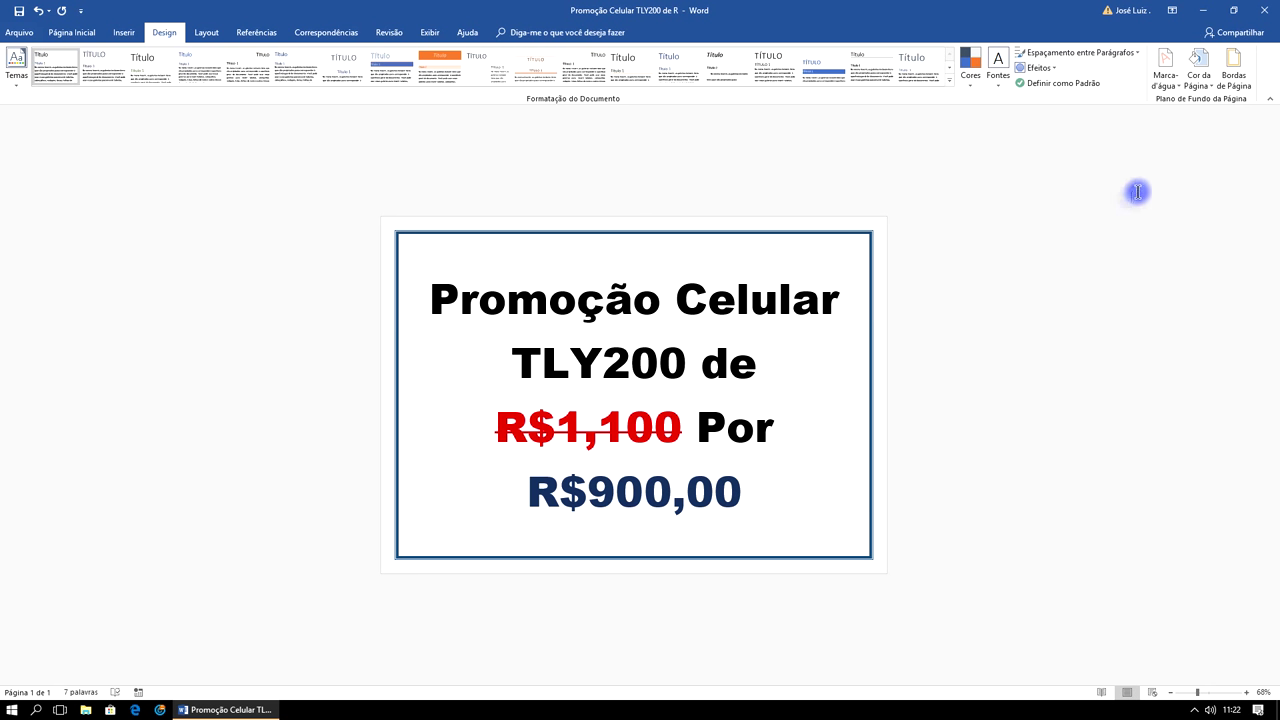